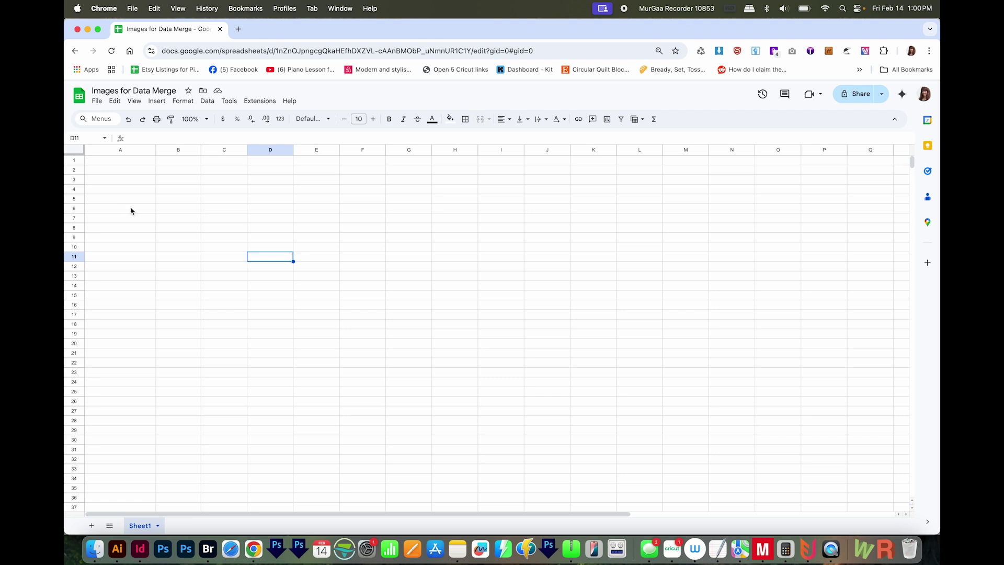
click(112, 164)
text(')
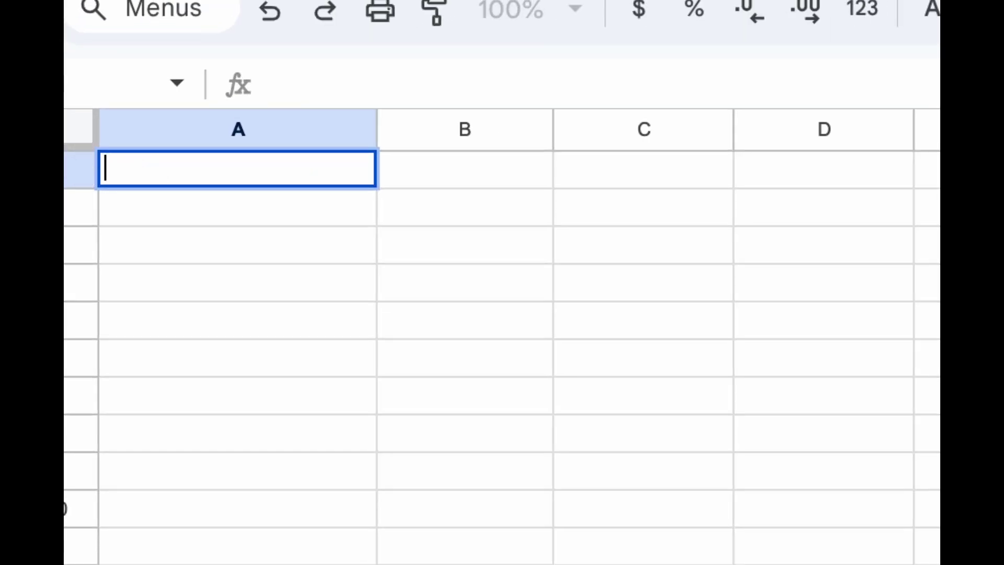
text(@)
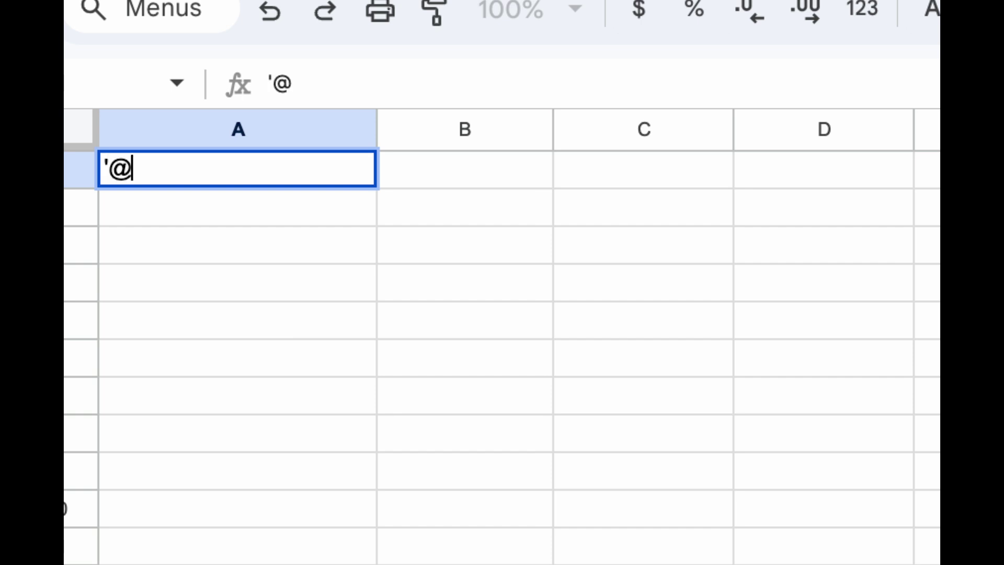
text(image)
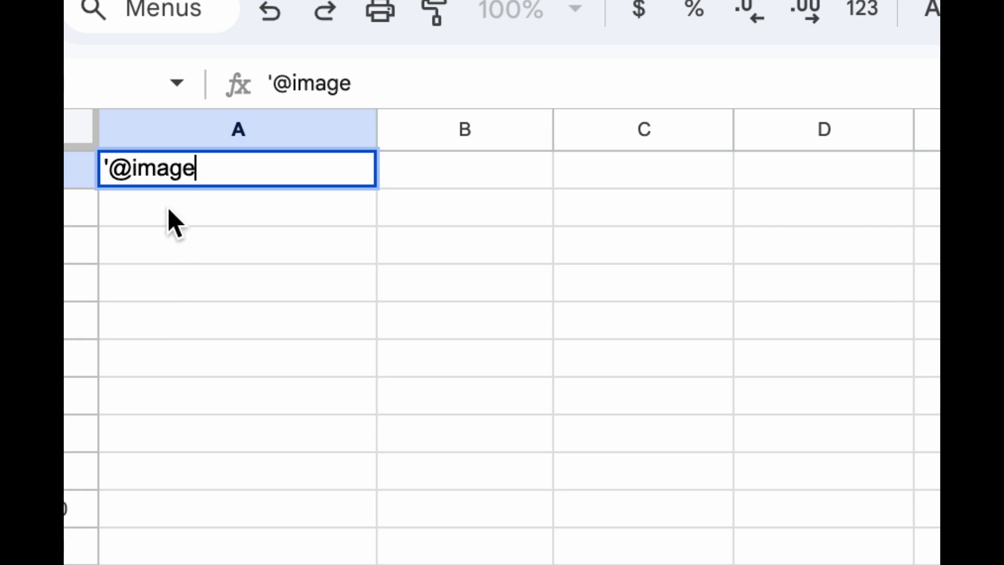
key(Return)
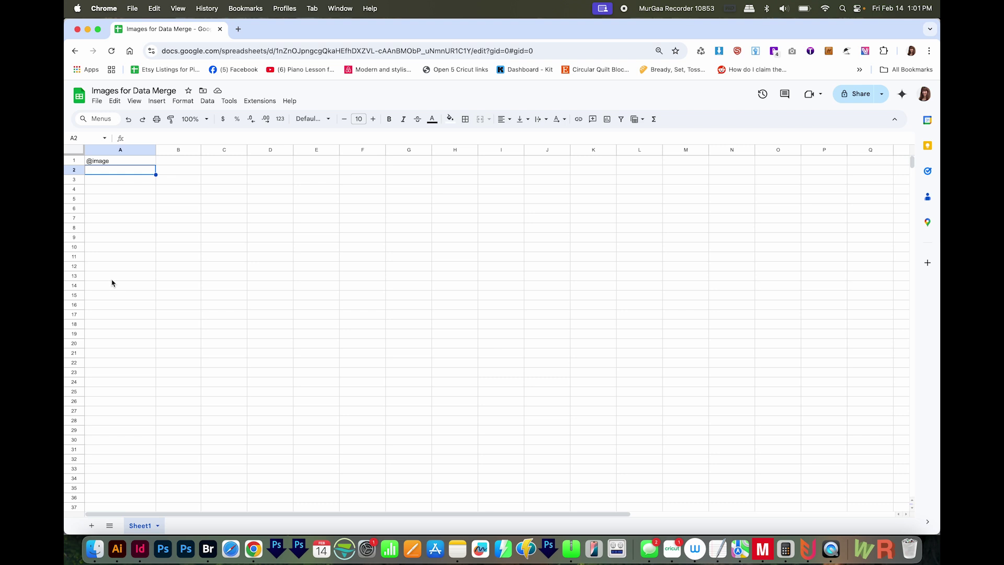
key(super+Tab)
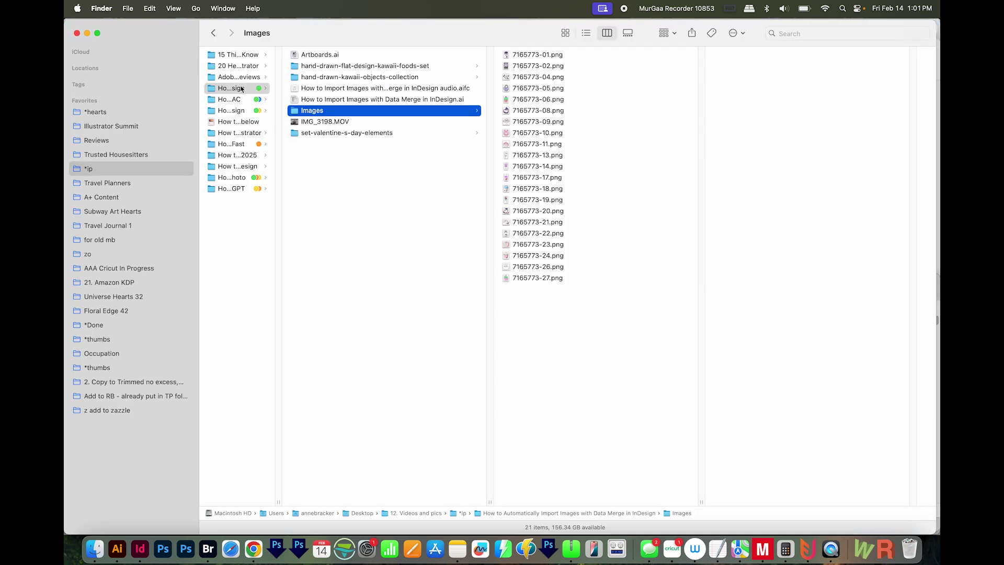
click(534, 113)
key(super+a)
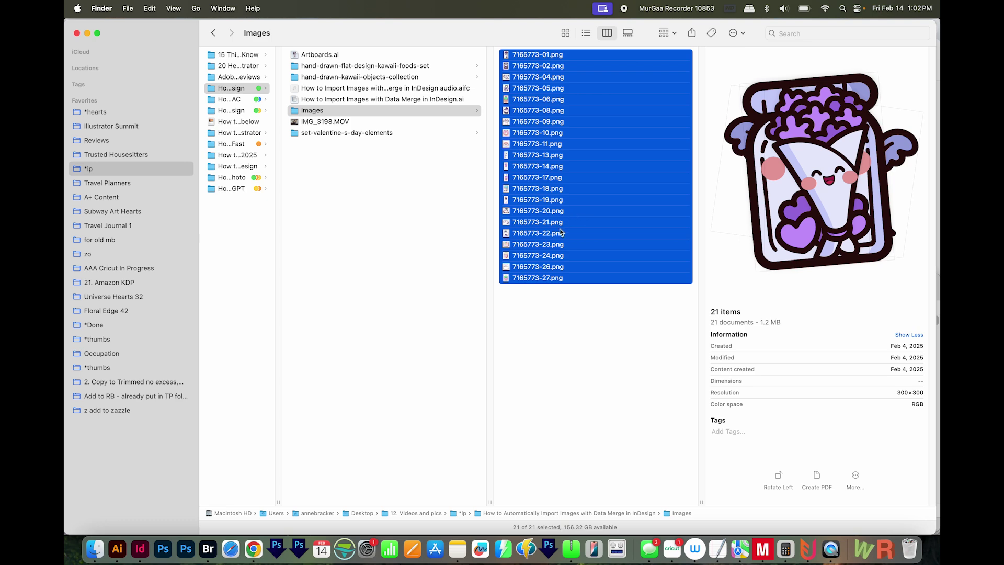
- Create a plain-text TextEdit document and drop in the 21 images to list their paths
click(718, 552)
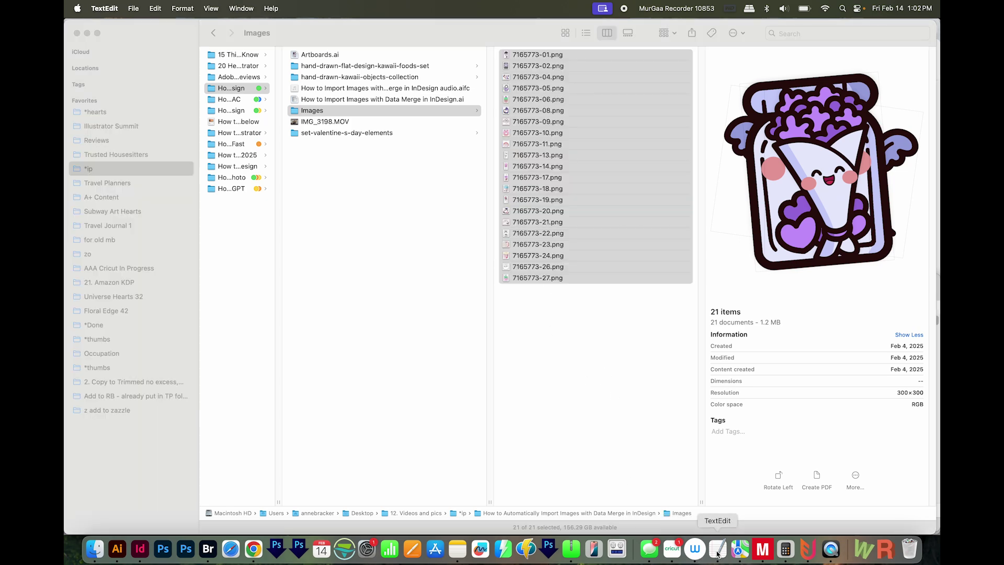
click(134, 8)
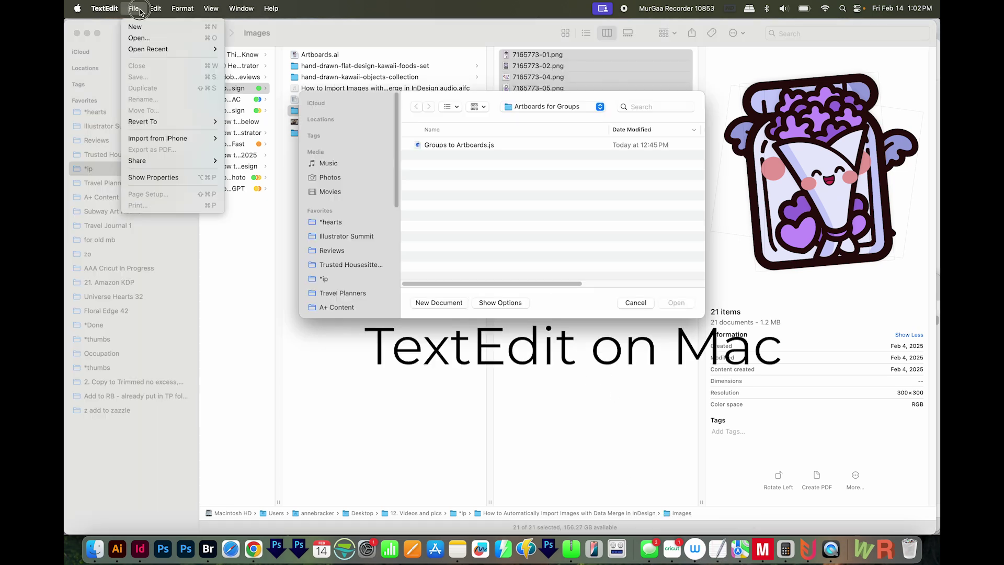
click(135, 26)
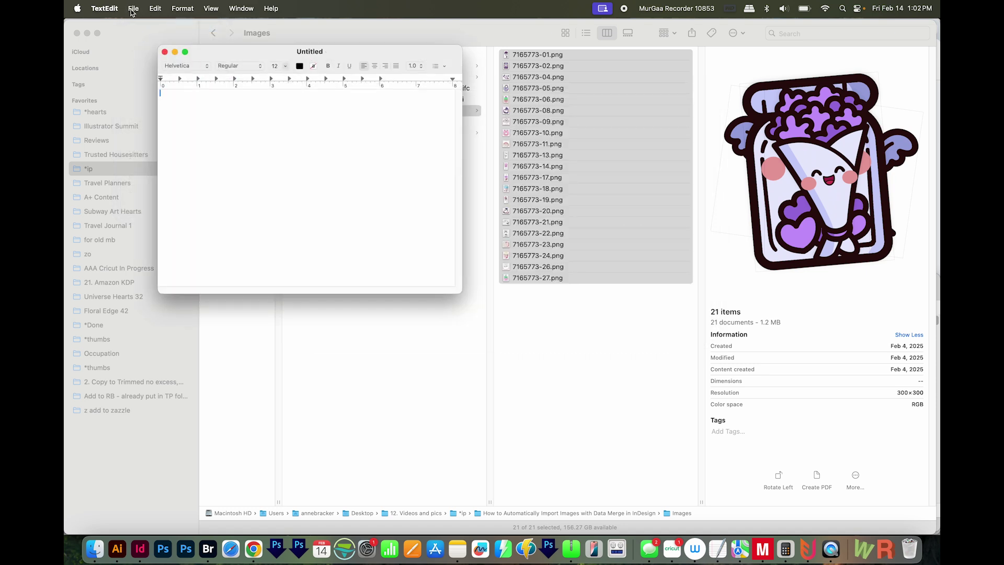
click(191, 11)
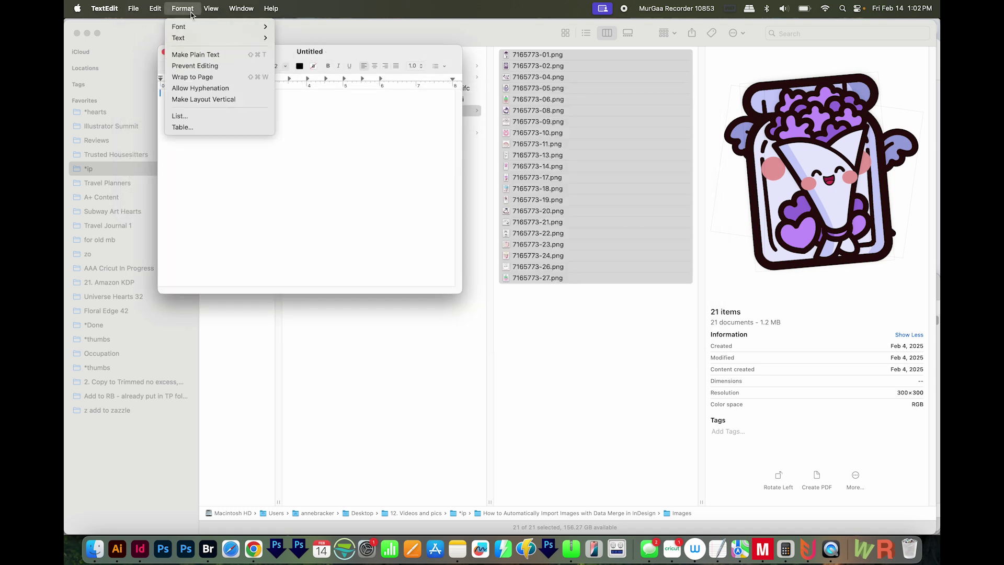
click(196, 55)
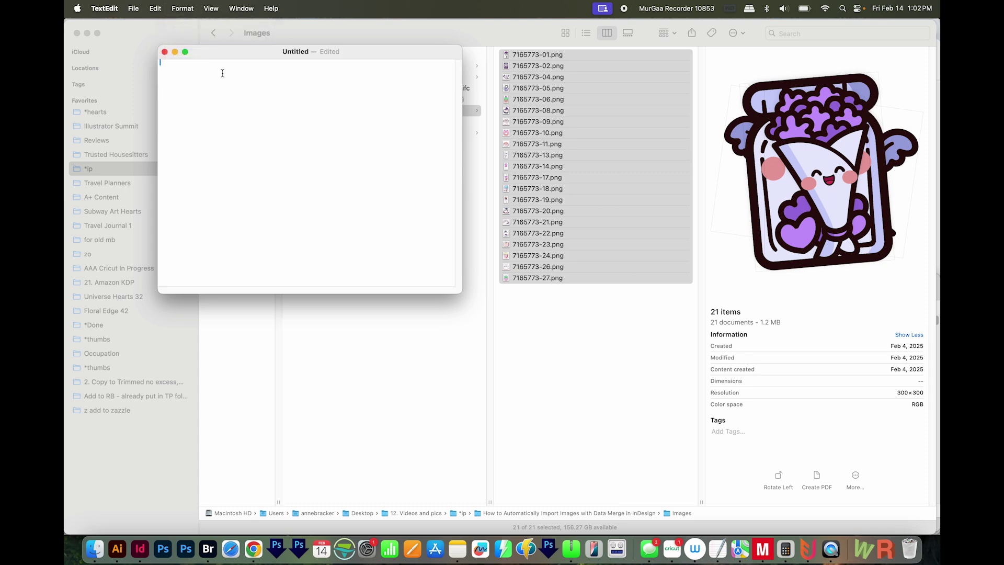
drag(536, 72, 275, 124)
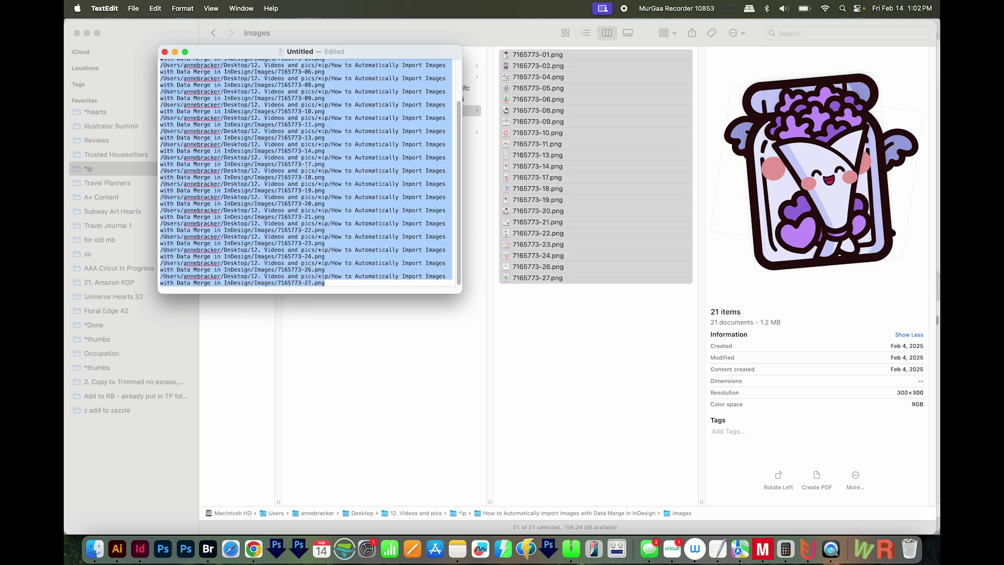
key(super+Tab)
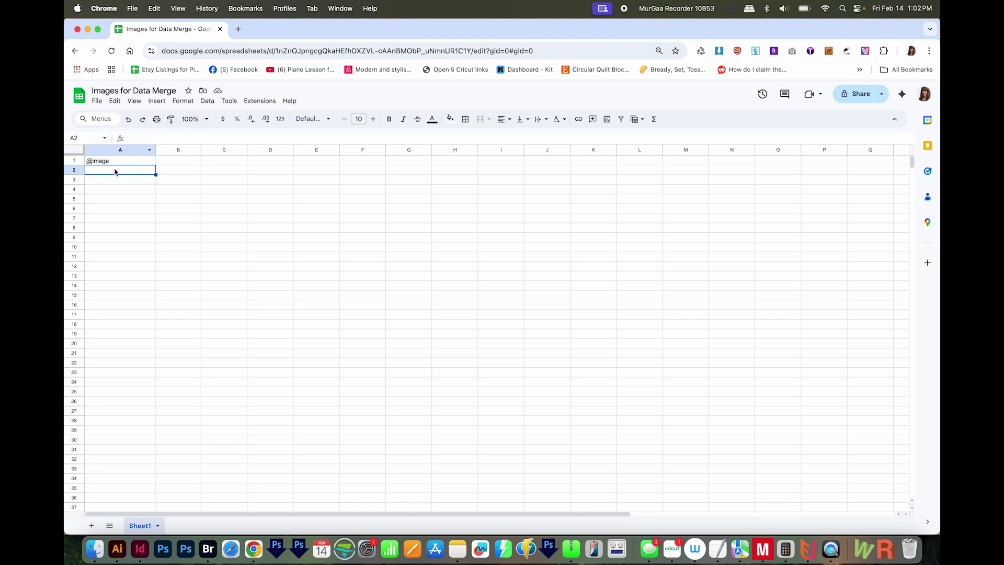
key(super+v)
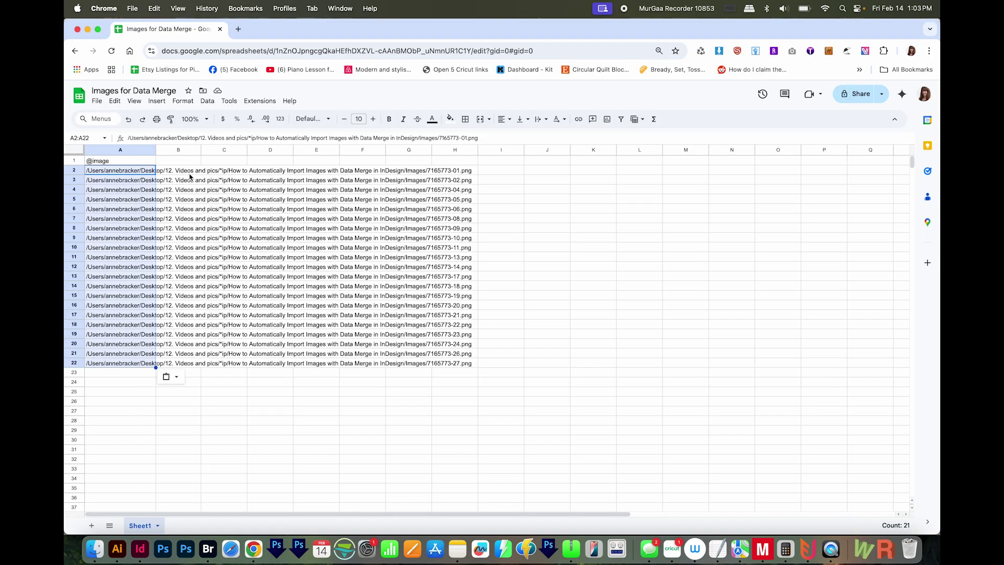
click(134, 177)
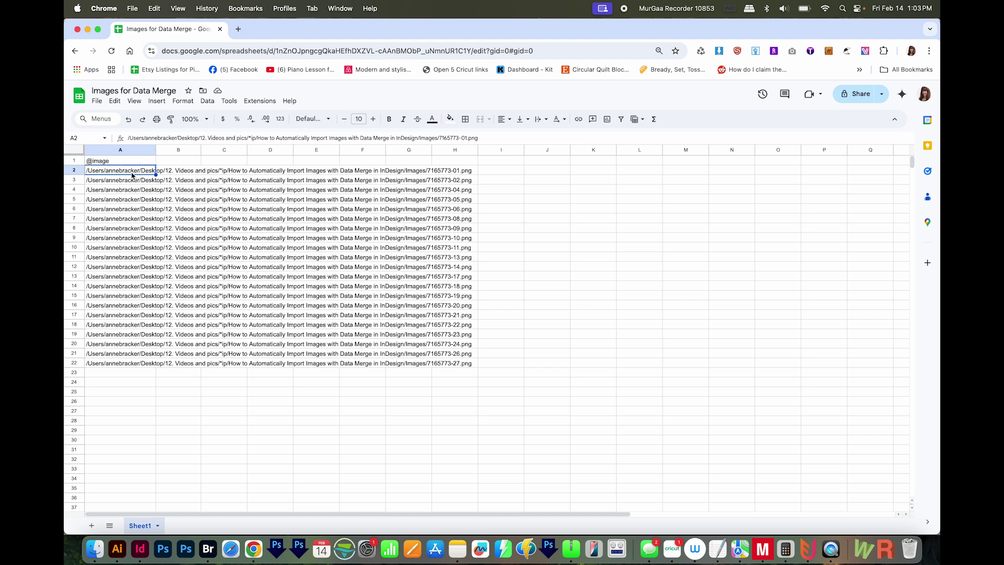
- Find and replace the long folder prefix with nothing, leaving /Images/ file names in column A
click(115, 101)
click(158, 258)
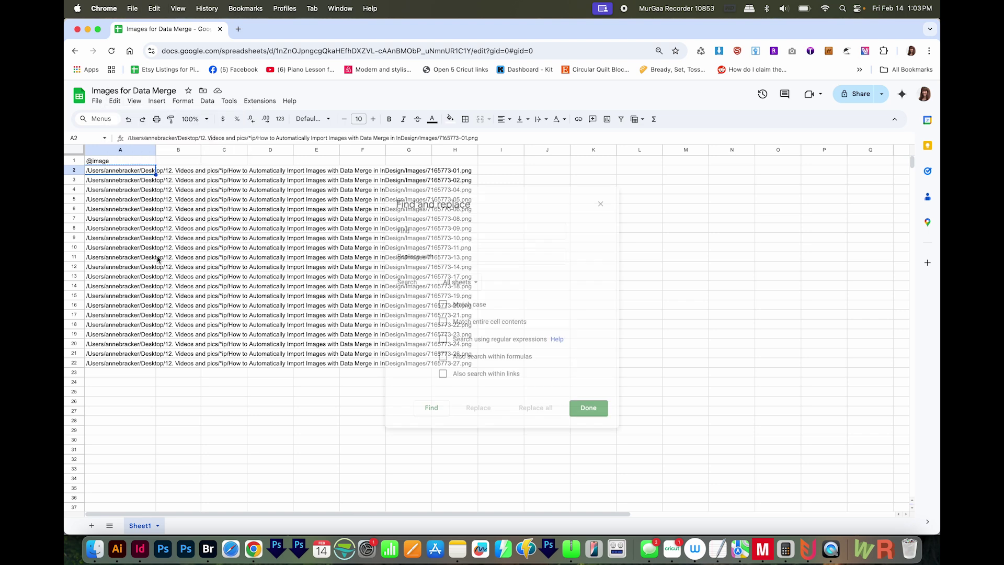
key(super+v)
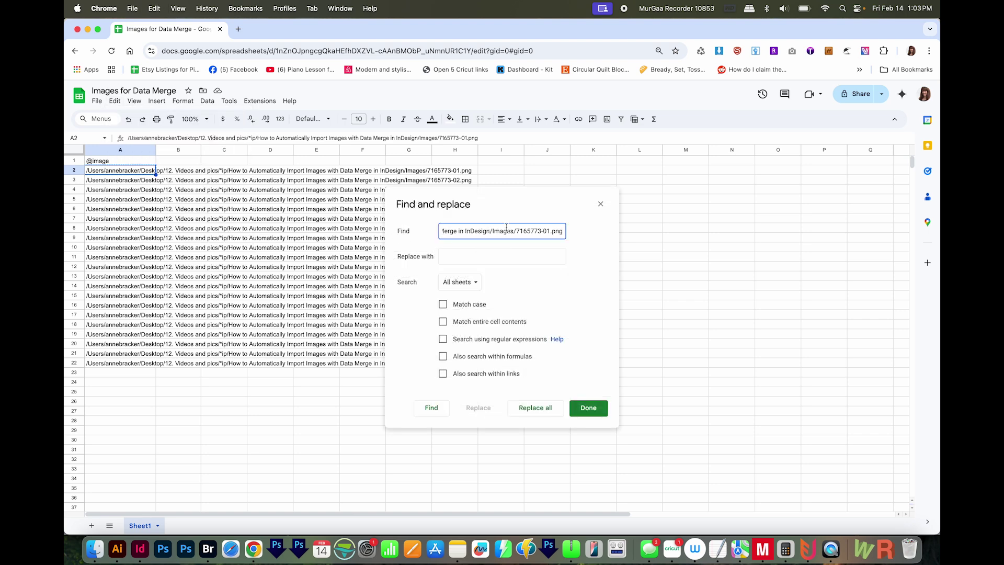
click(532, 231)
drag(490, 231, 686, 245)
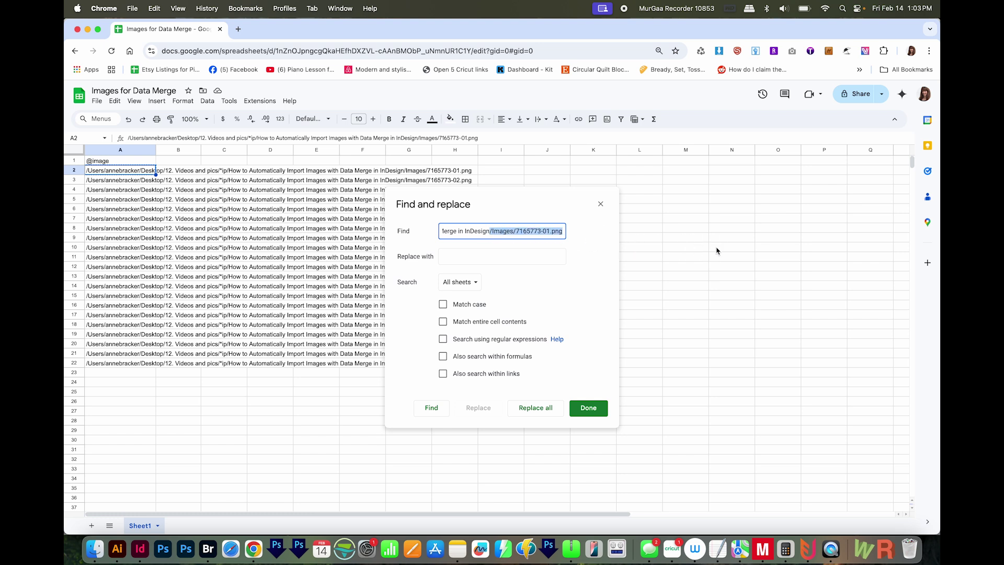
key(BackSpace)
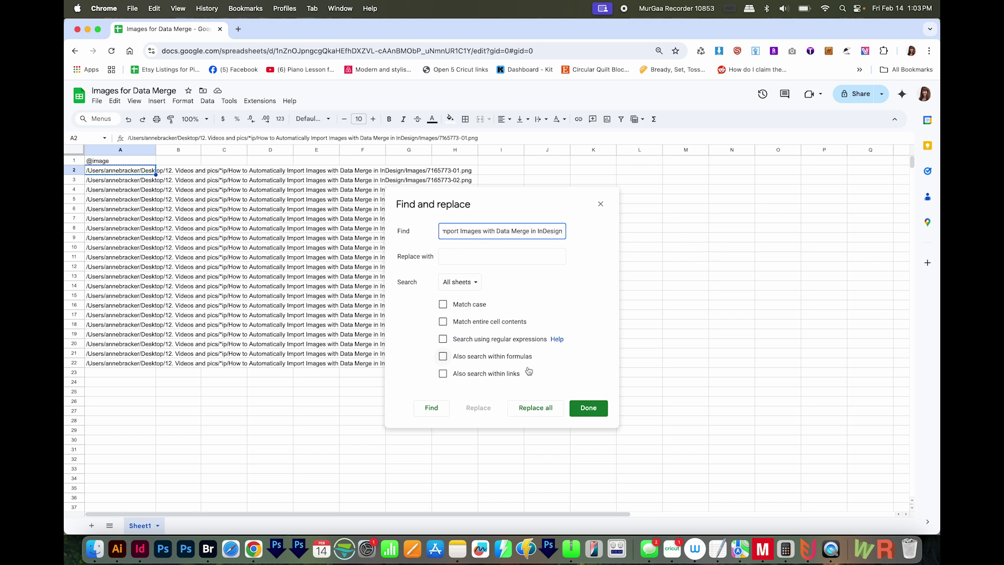
click(535, 409)
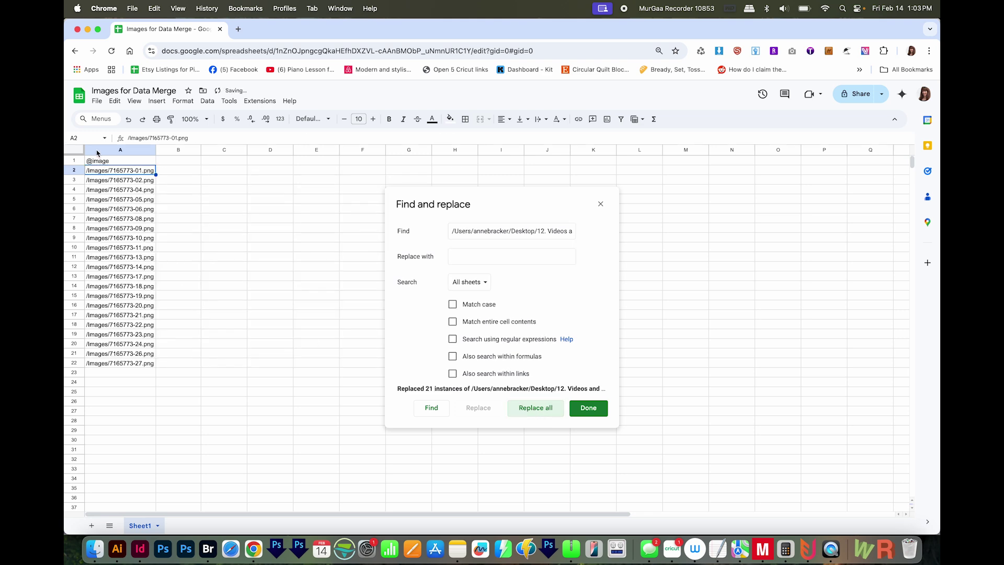
click(589, 408)
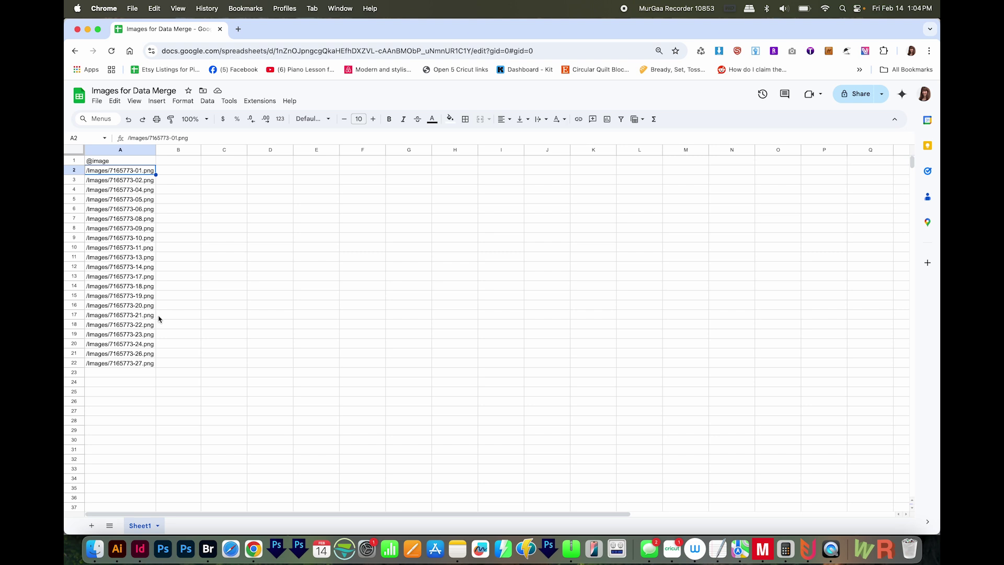
click(94, 549)
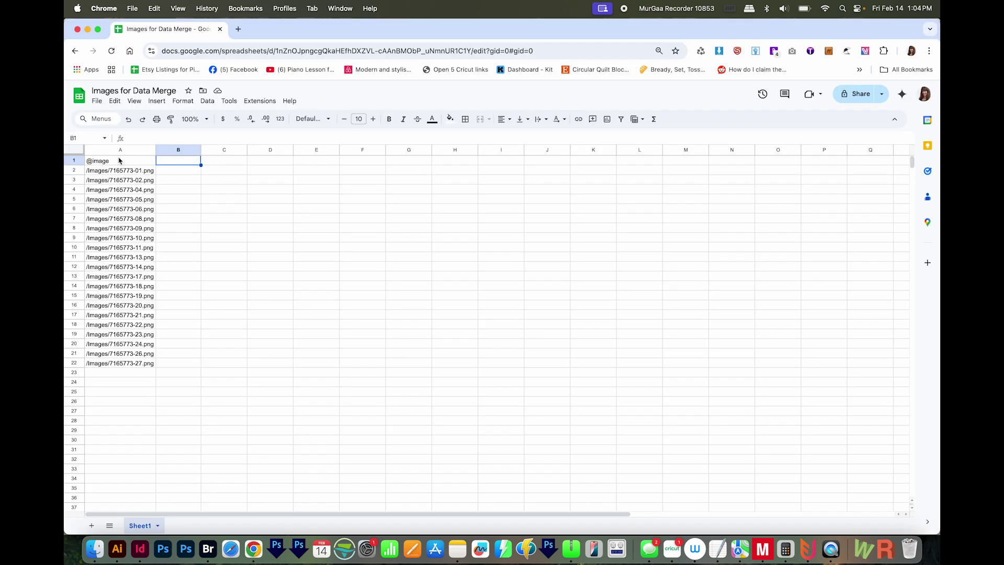
text(Caption)
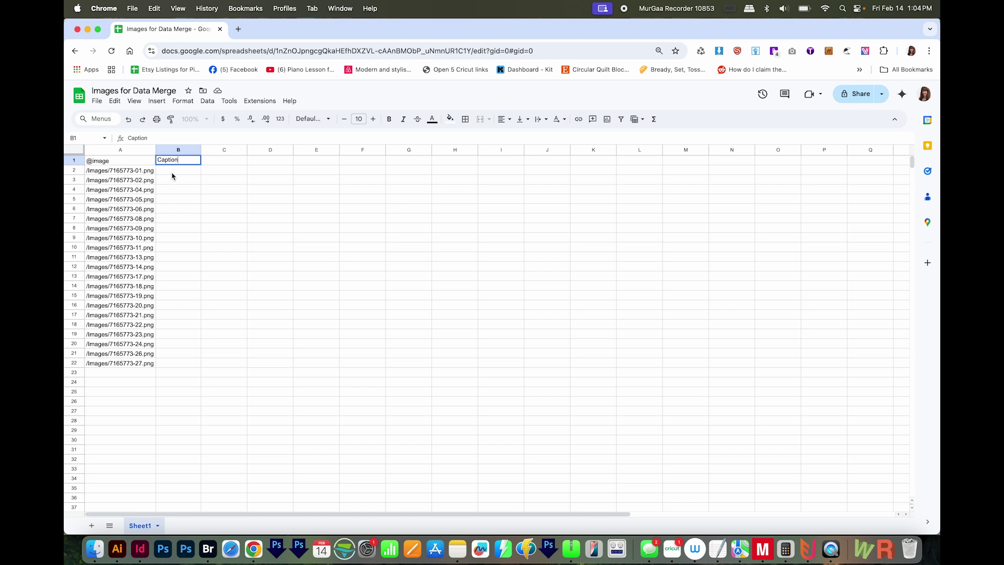
- Copy the 21 paths from A2:A22 into column B under the Caption header
drag(118, 171, 119, 361)
key(cmd+c)
click(178, 174)
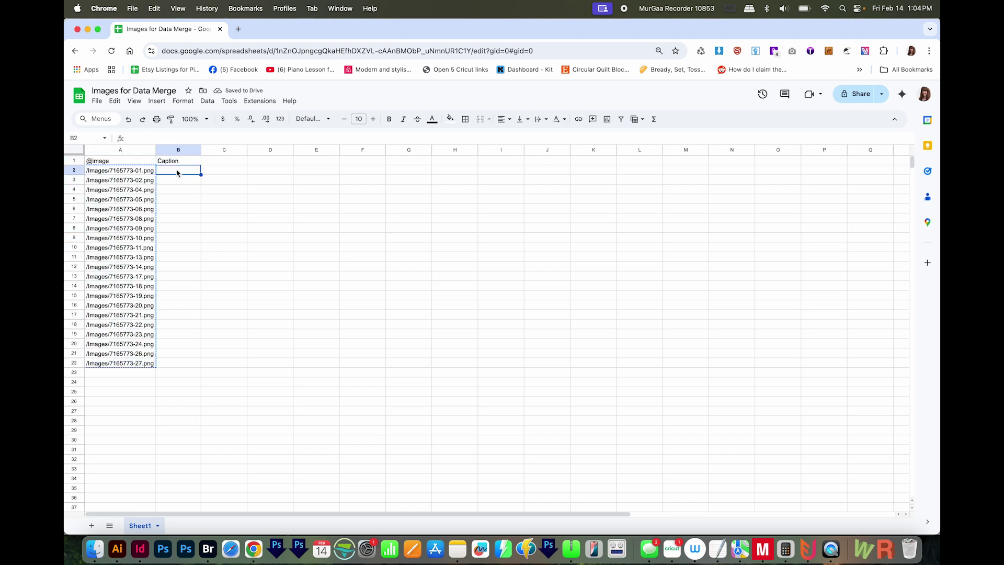
key(cmd+v)
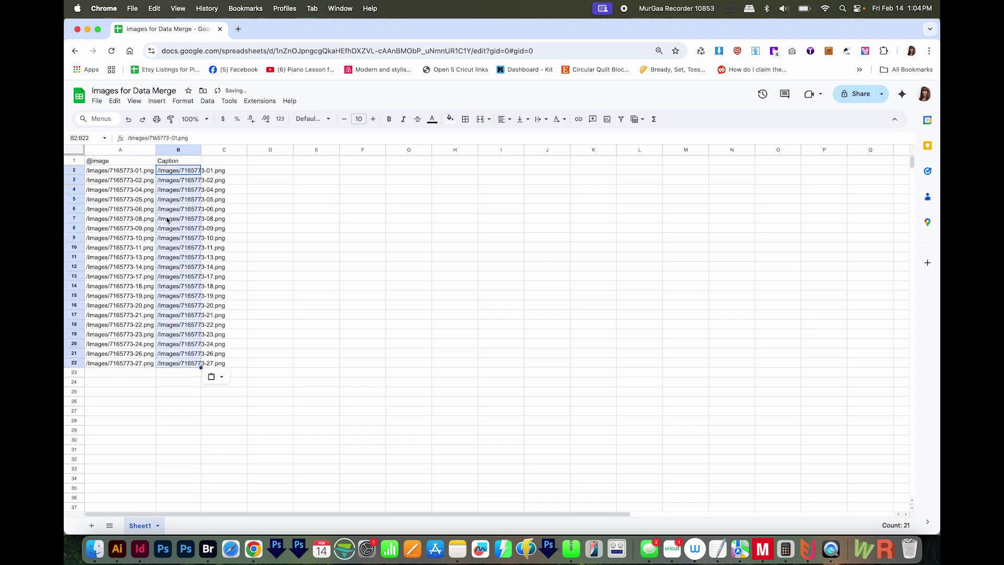
key(cmd+shift+h)
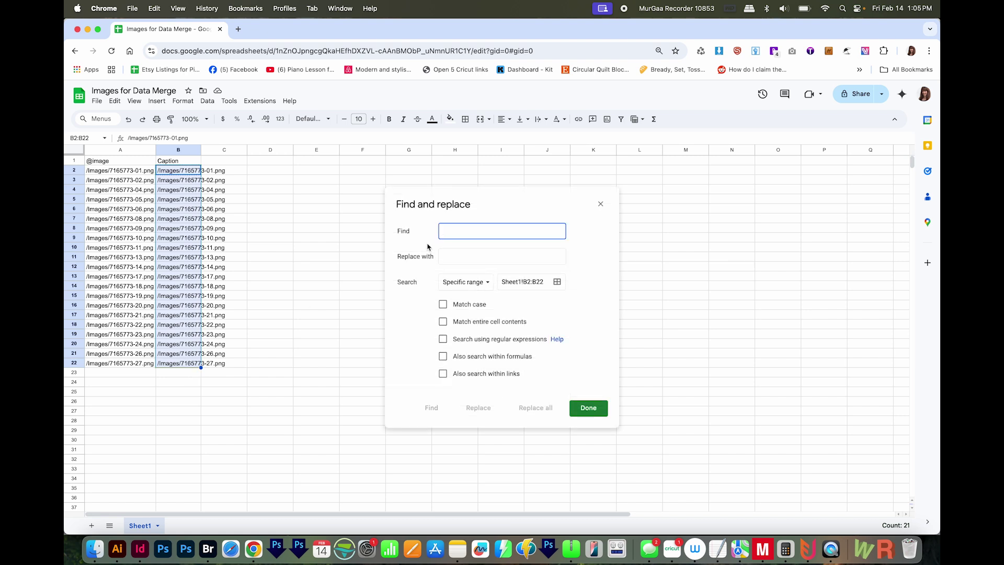
- Replace '/Images/' with nothing so Caption shows bare names like 7165773-01.png
key(cmd+v)
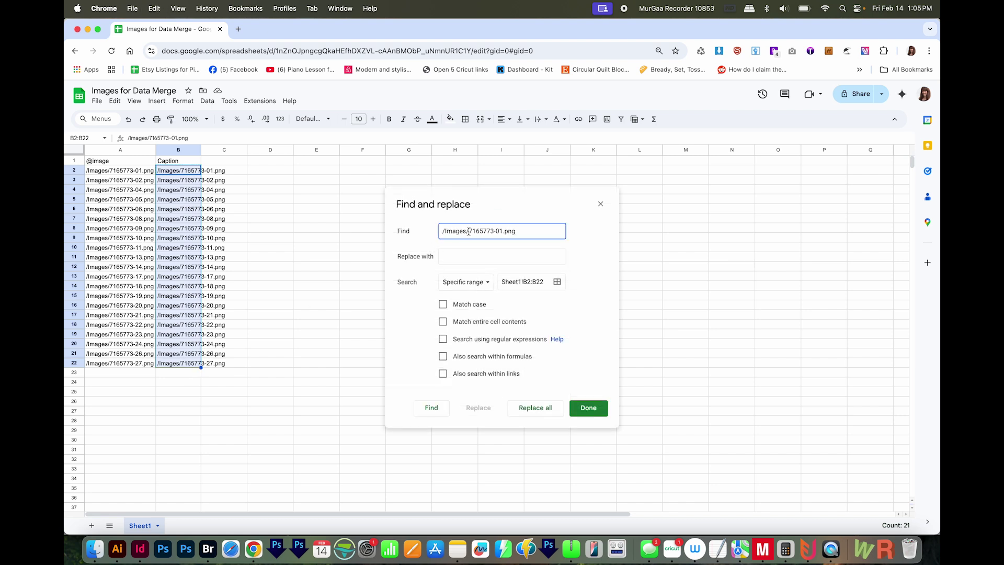
drag(469, 230, 613, 216)
key(BackSpace)
click(539, 408)
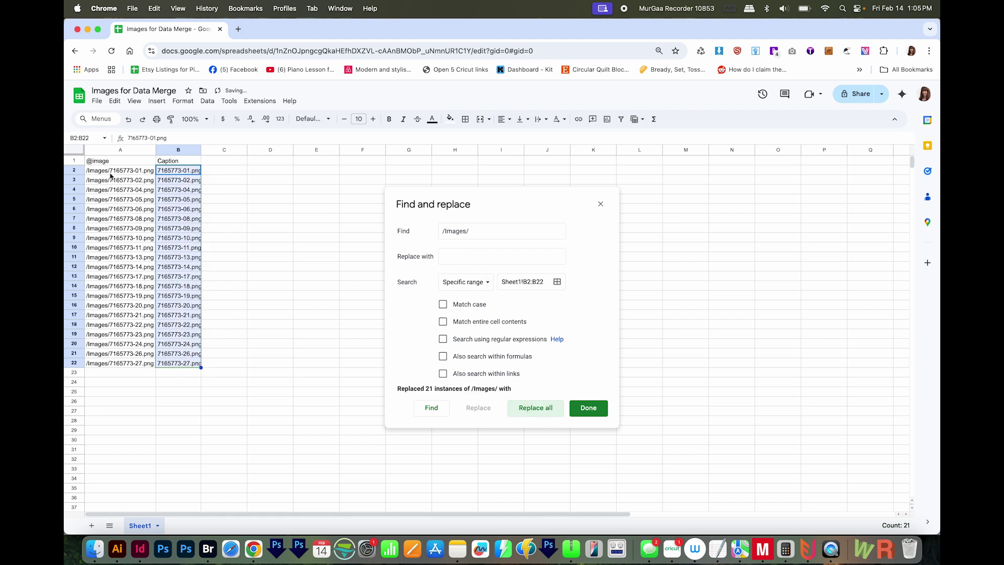
click(588, 408)
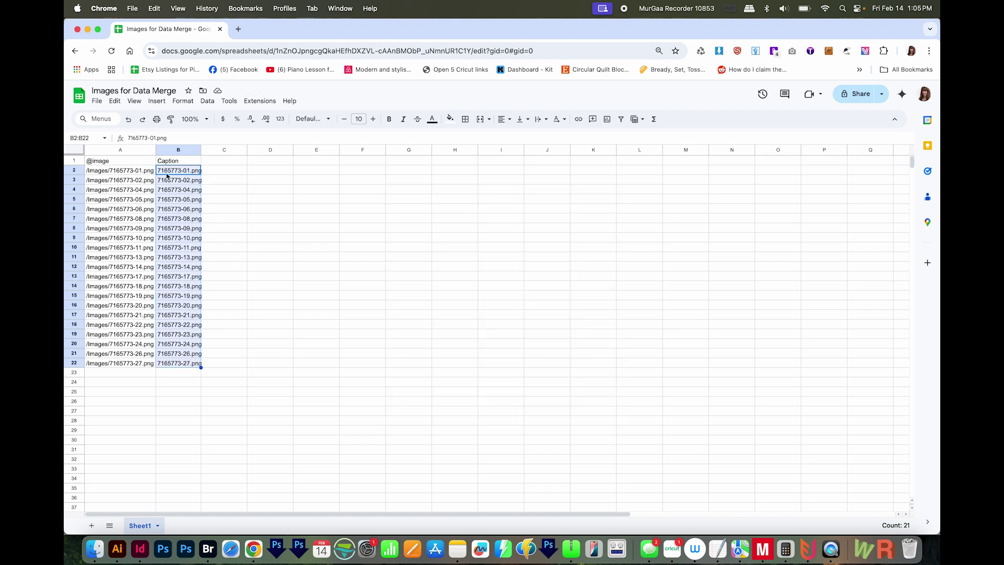
click(114, 101)
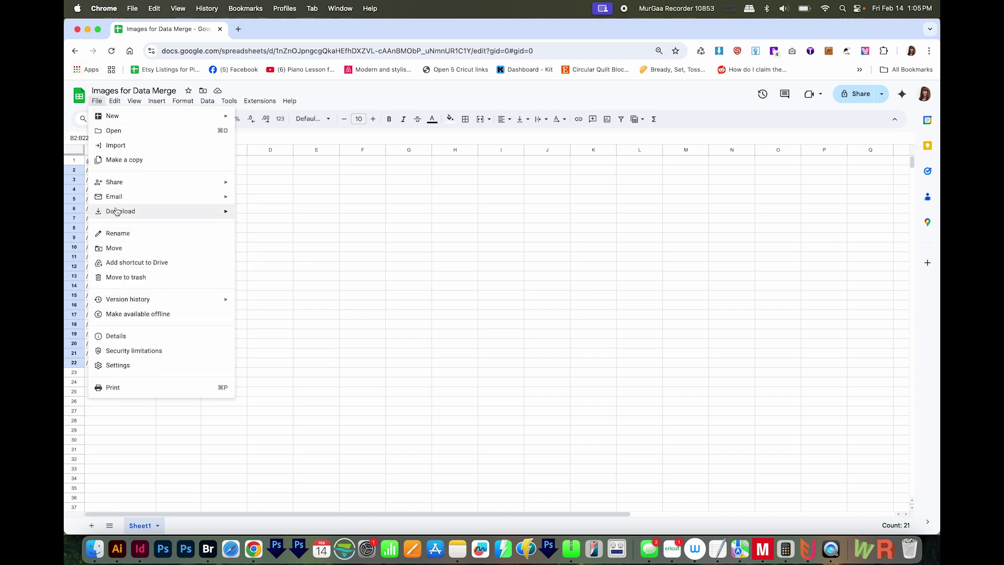
- Download the sheet as 'Images for Data Merge - Sheet1.csv' and reveal it in Finder
mouse_move(120, 211)
click(275, 280)
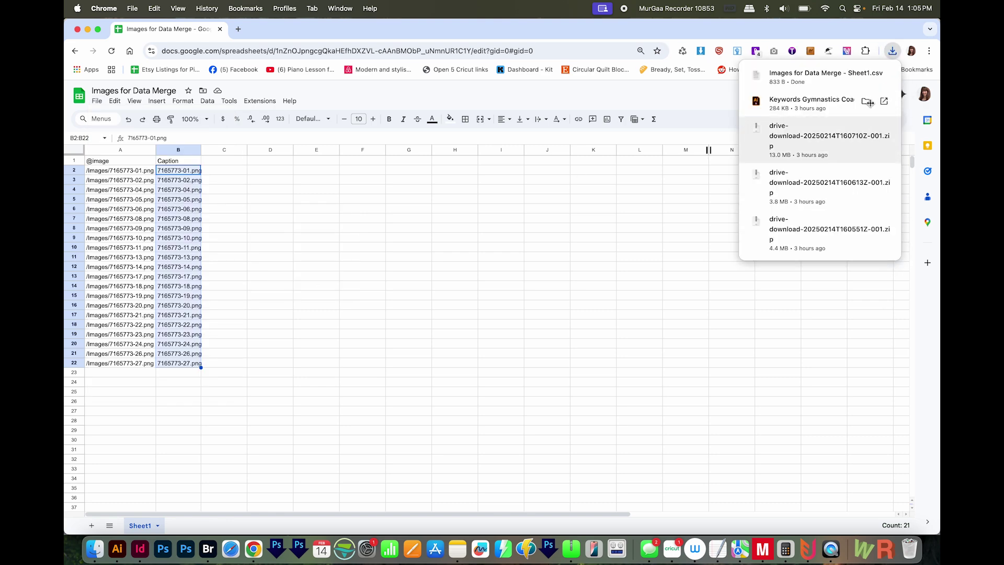
click(868, 72)
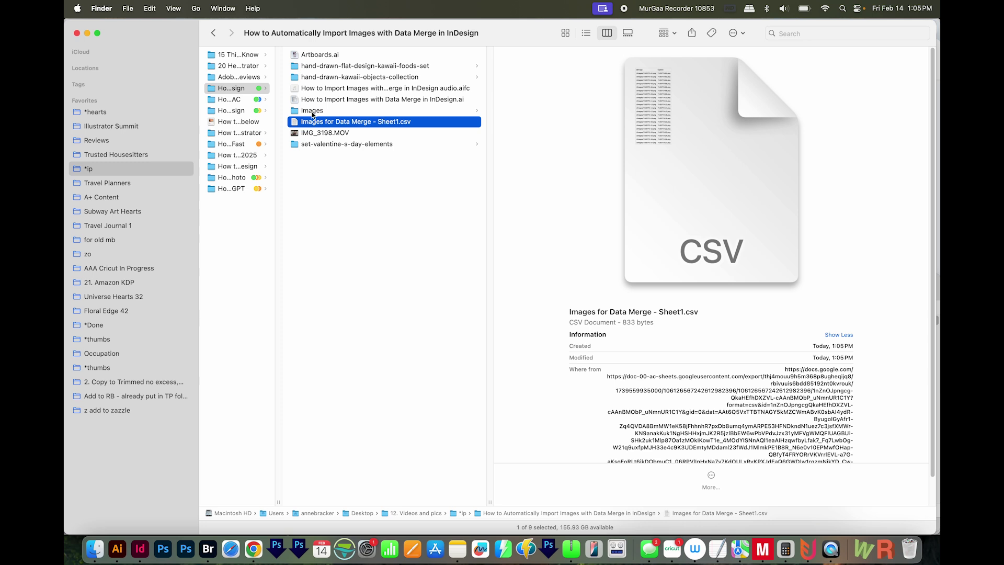
- Confirm the project folder holds only Images, the CSV, and an untitled folder of other files
click(387, 204)
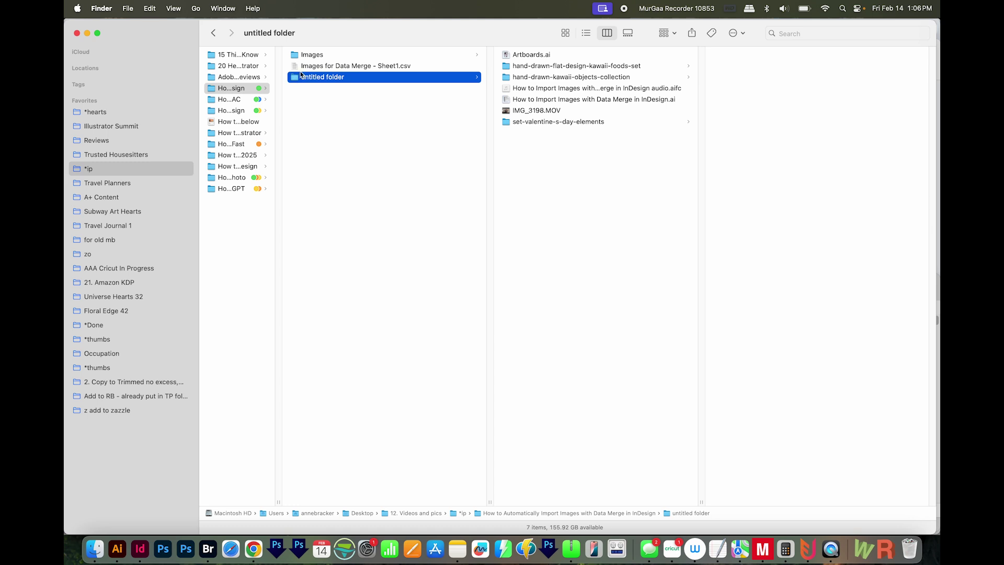
click(325, 145)
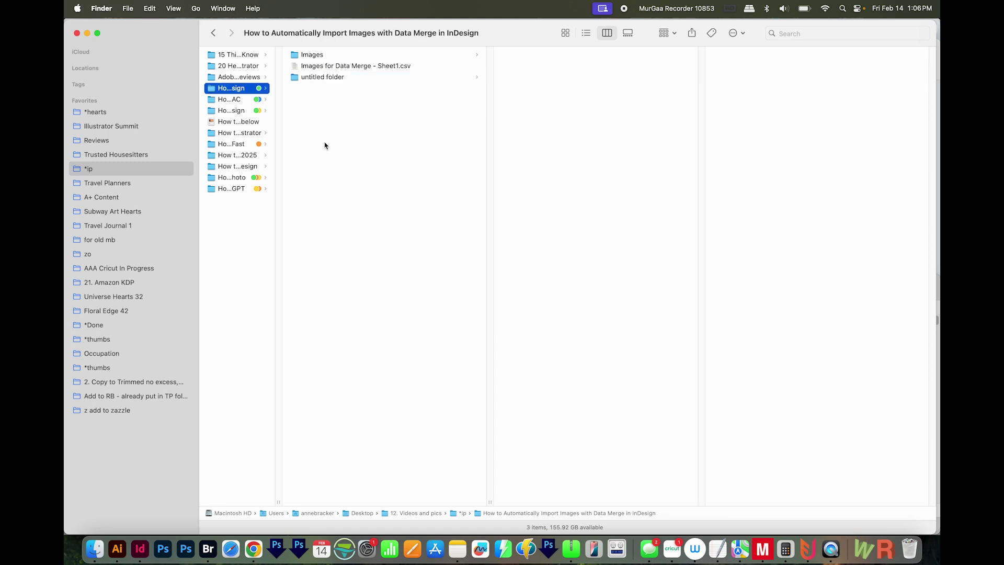
click(342, 57)
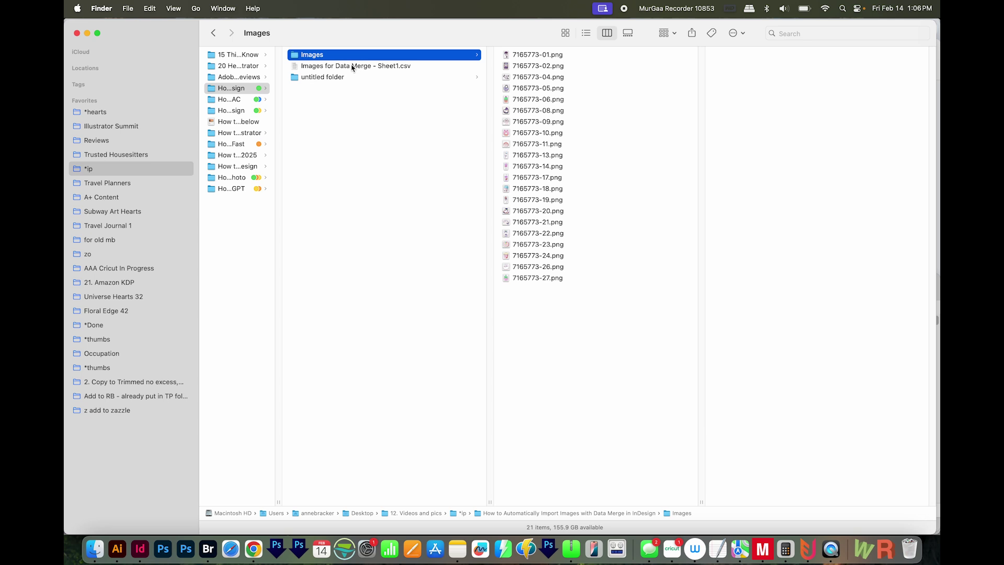
click(353, 67)
click(368, 142)
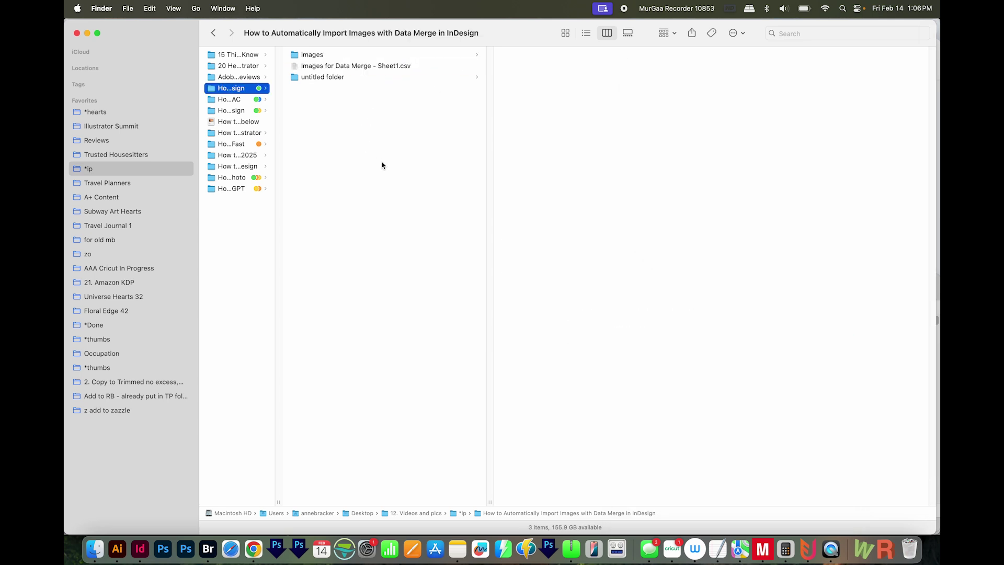
- Create a new blank Letter-size print document, Untitled-7, in InDesign
click(142, 556)
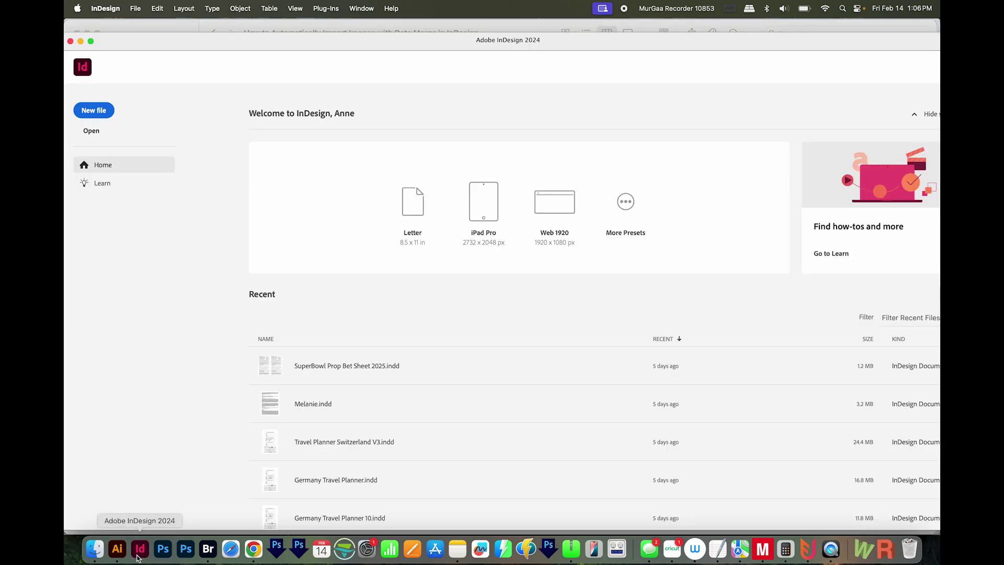
click(136, 8)
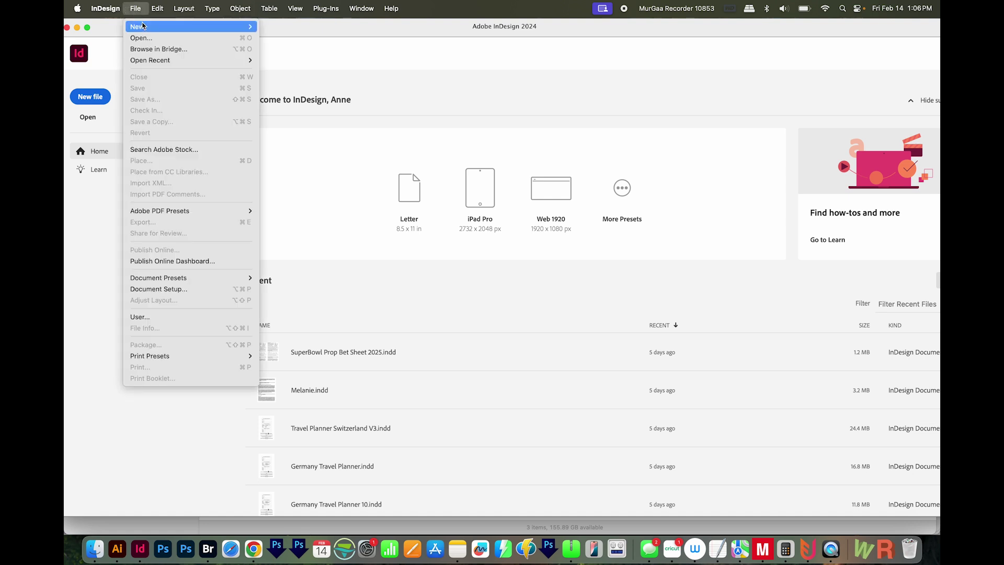
click(283, 27)
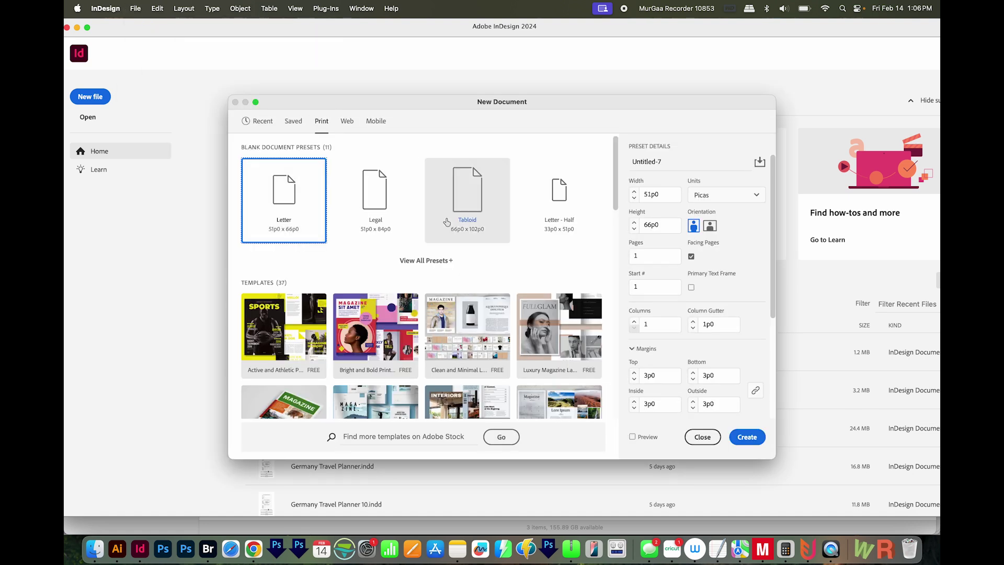
click(746, 438)
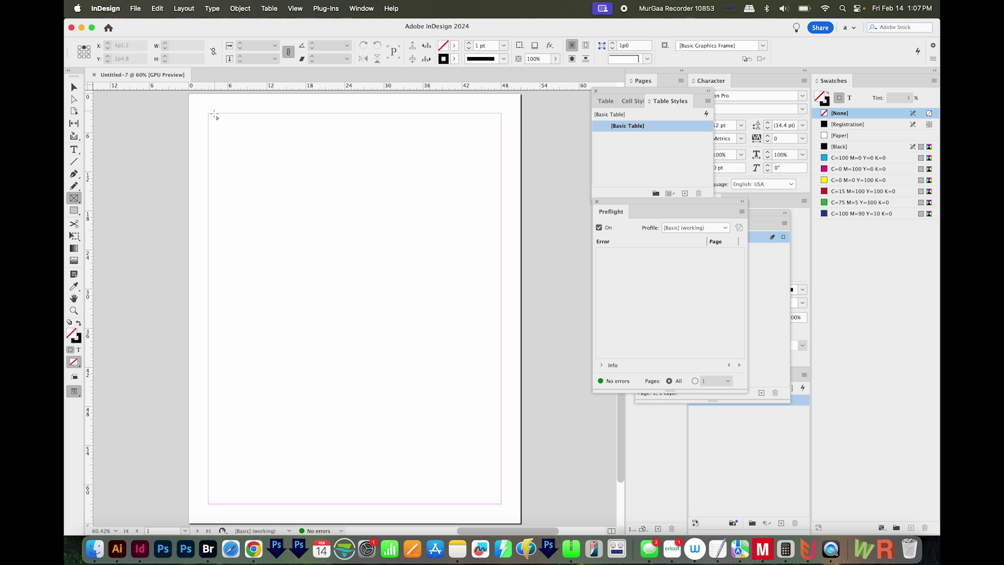
- Draw a ~10-pica image frame at the top-left margin with a centred caption frame below
drag(208, 114, 256, 171)
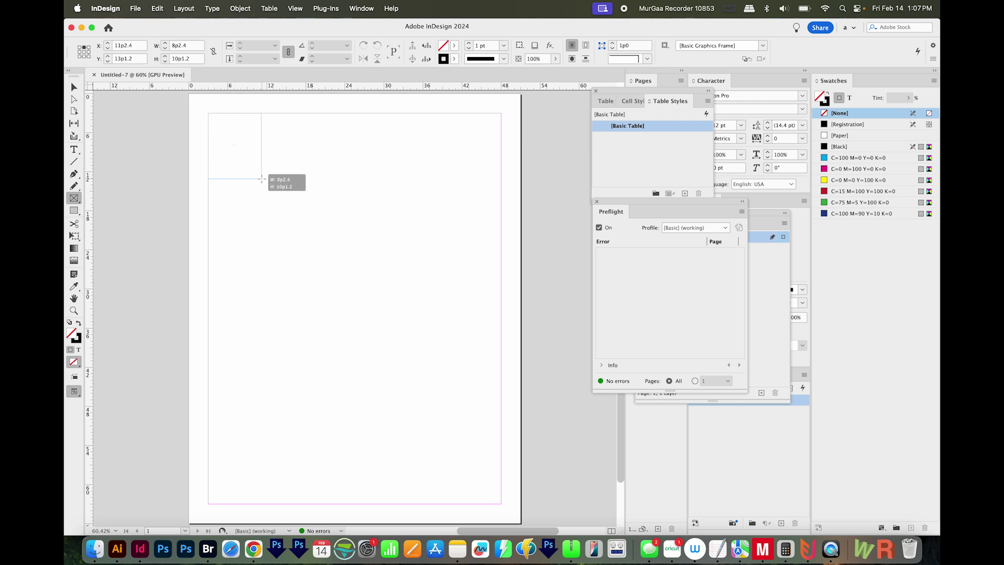
drag(256, 171, 274, 184)
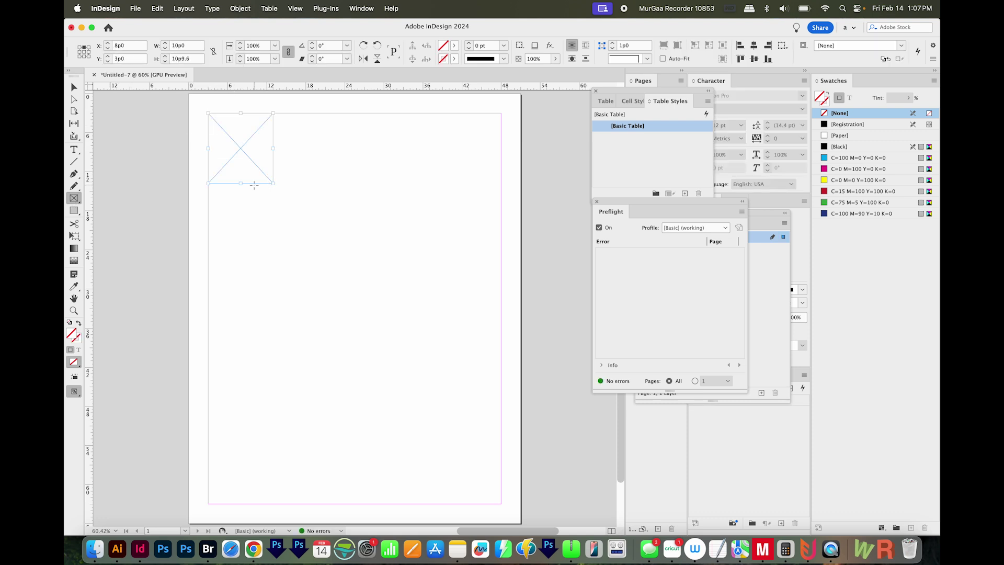
click(74, 151)
drag(209, 189, 272, 205)
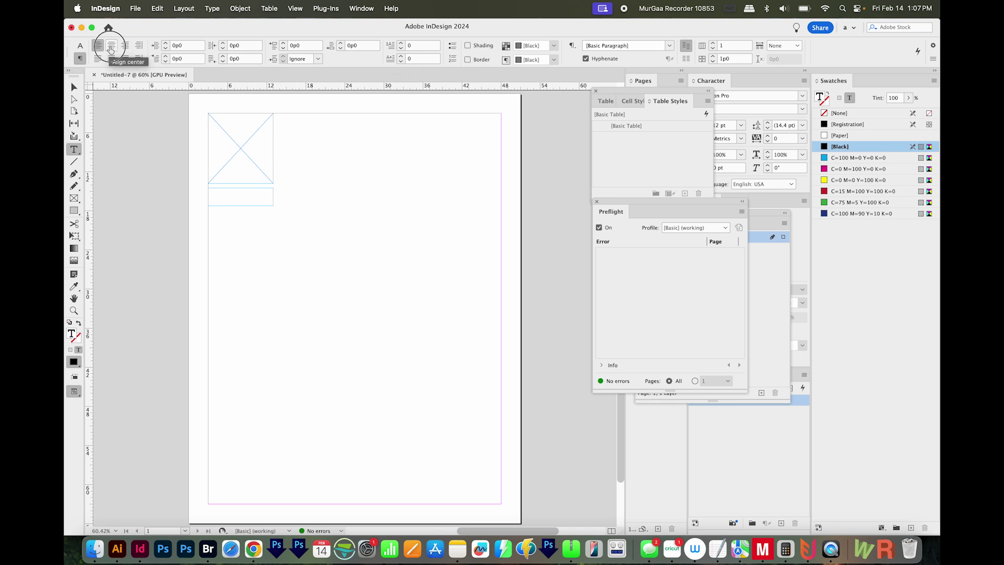
click(111, 49)
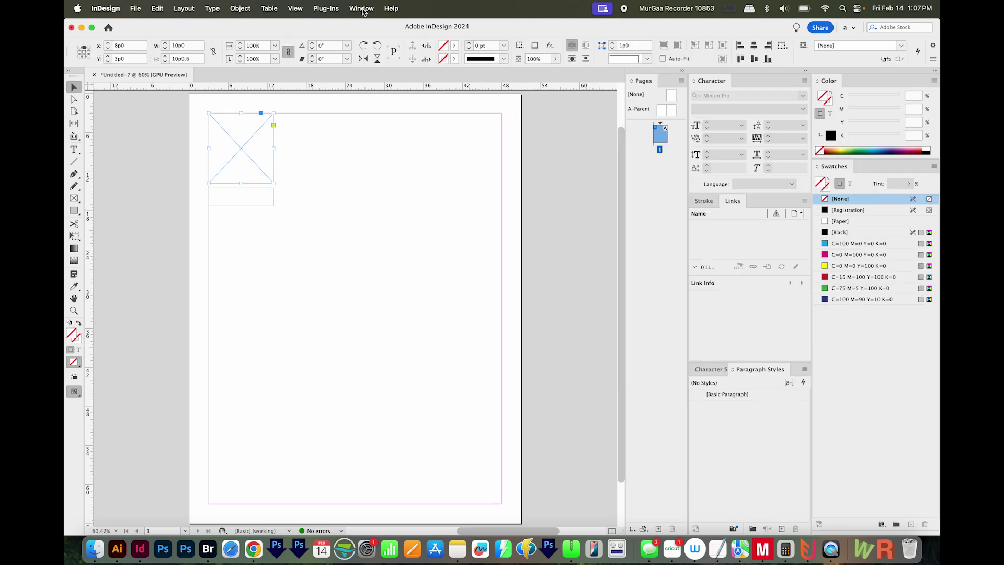
click(364, 10)
mouse_move(361, 323)
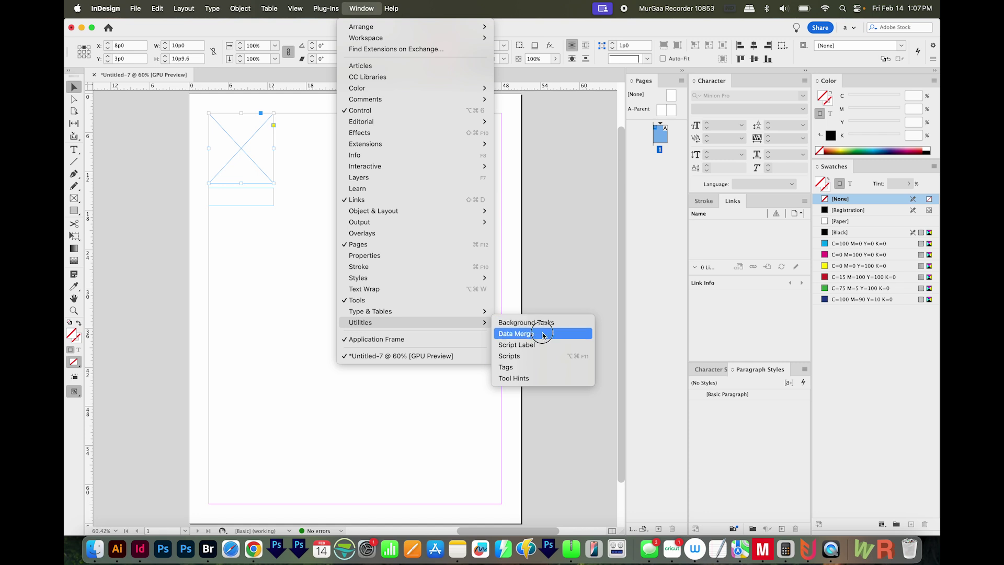
- Load 'Images for Data Merge - Sheet1.csv' as the data source and place the image field in the frame
click(540, 335)
drag(400, 201, 432, 134)
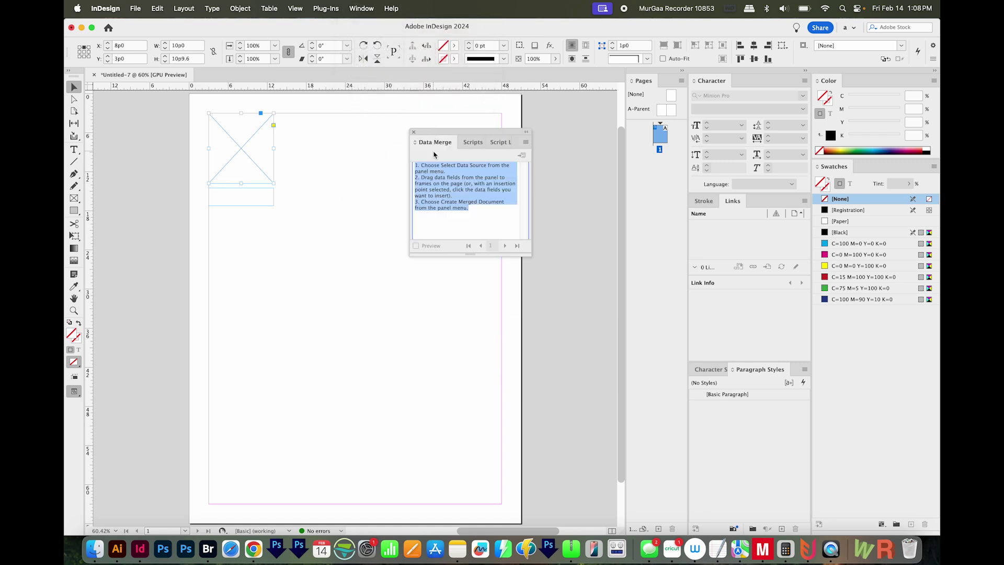
click(526, 144)
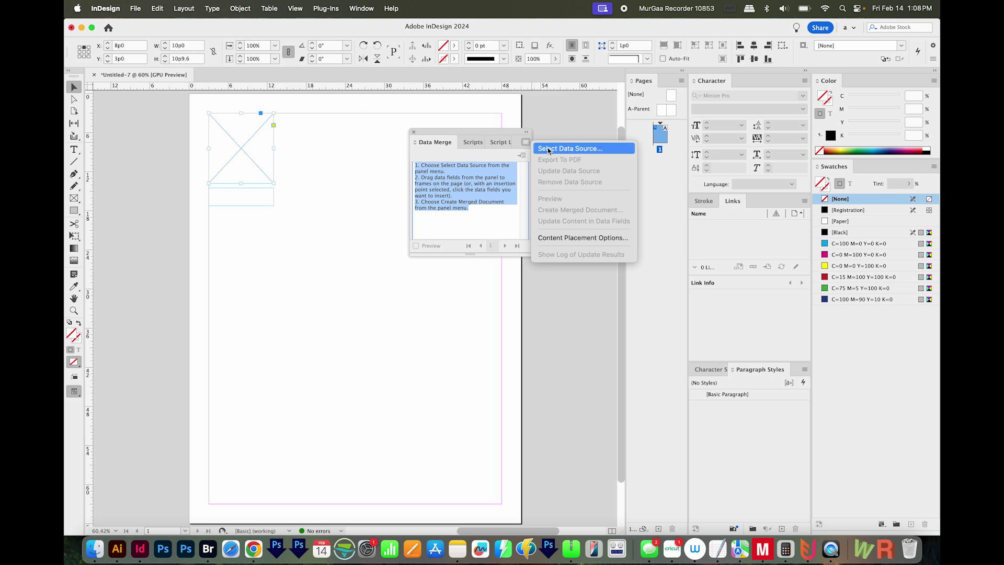
click(550, 149)
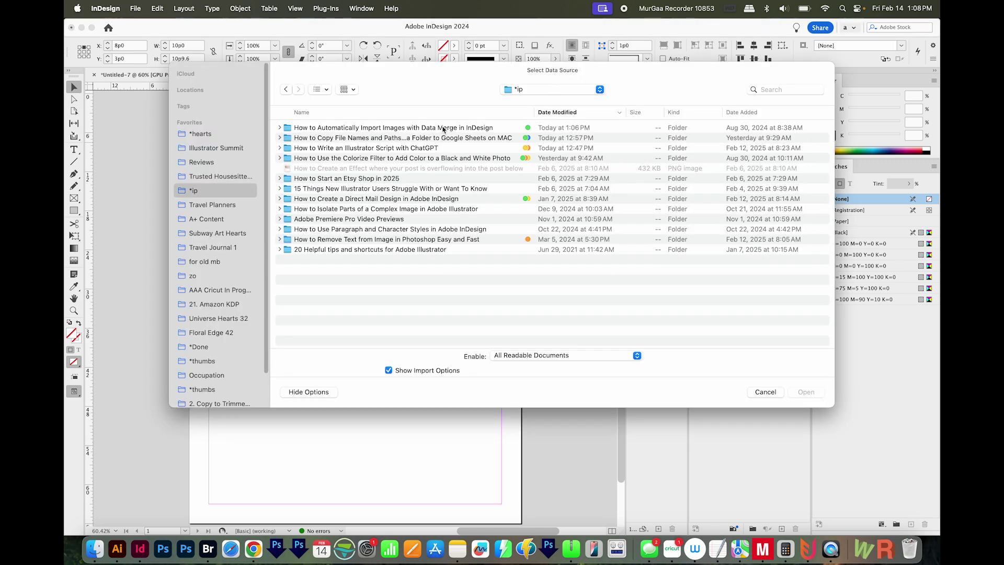
double_click(436, 129)
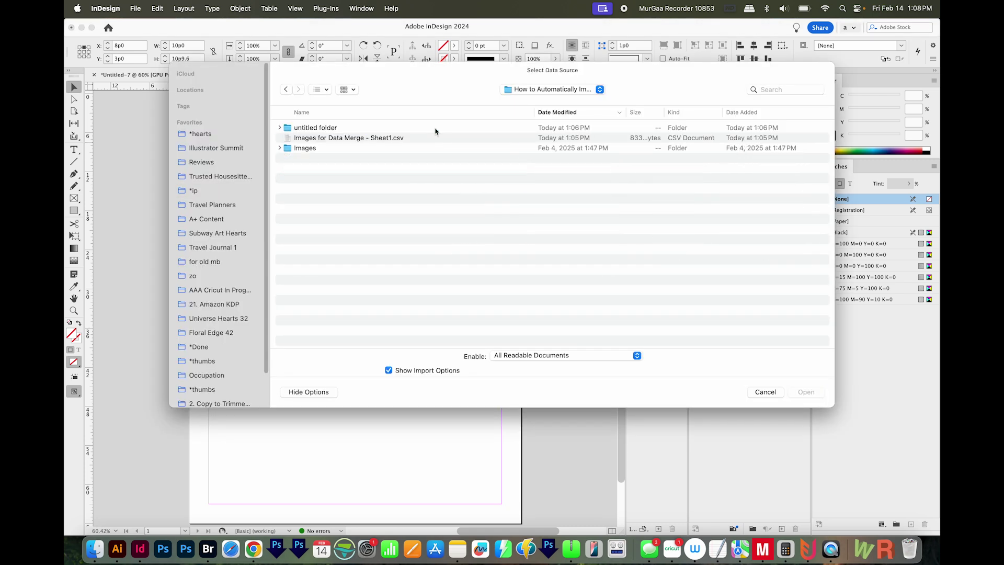
click(386, 137)
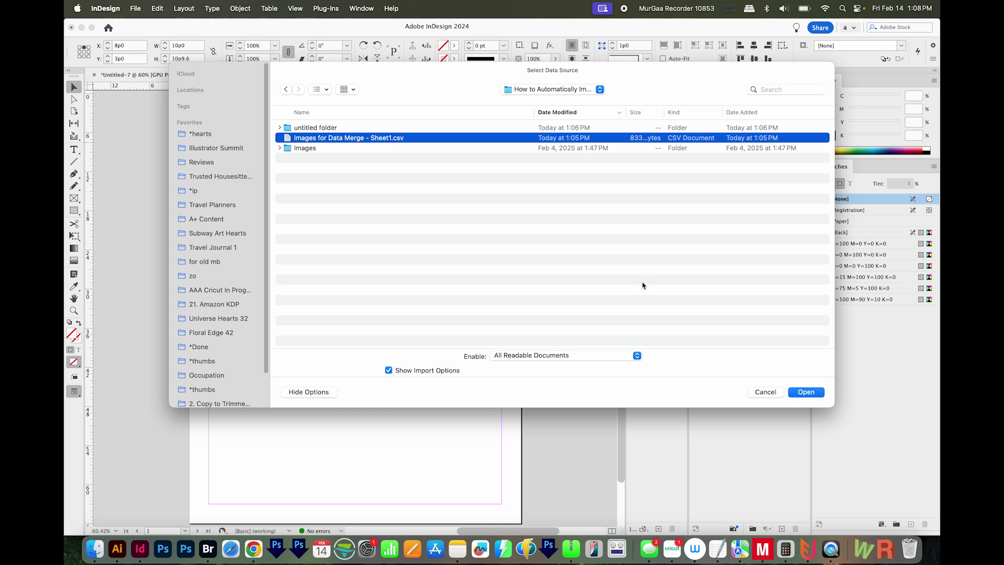
click(806, 391)
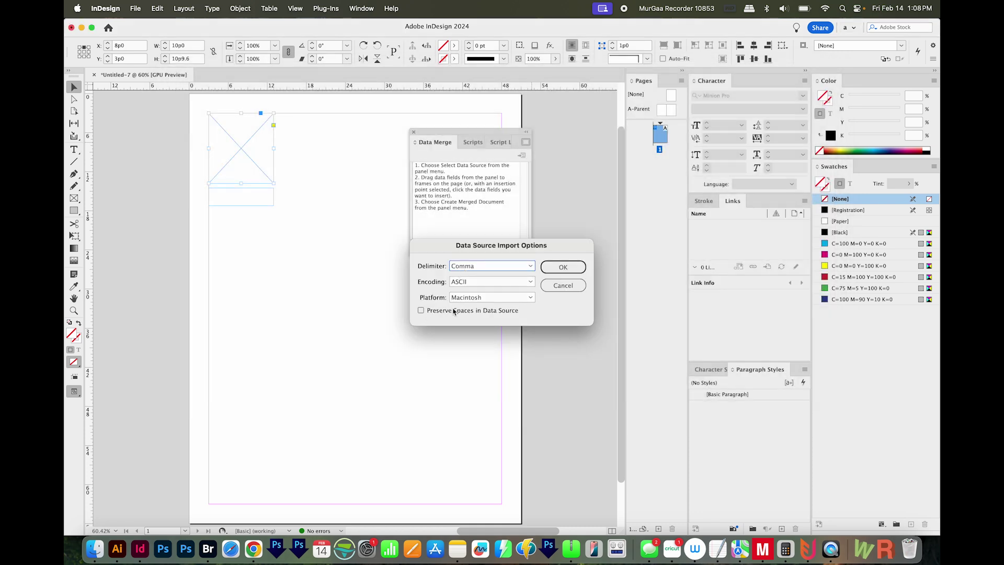
click(572, 267)
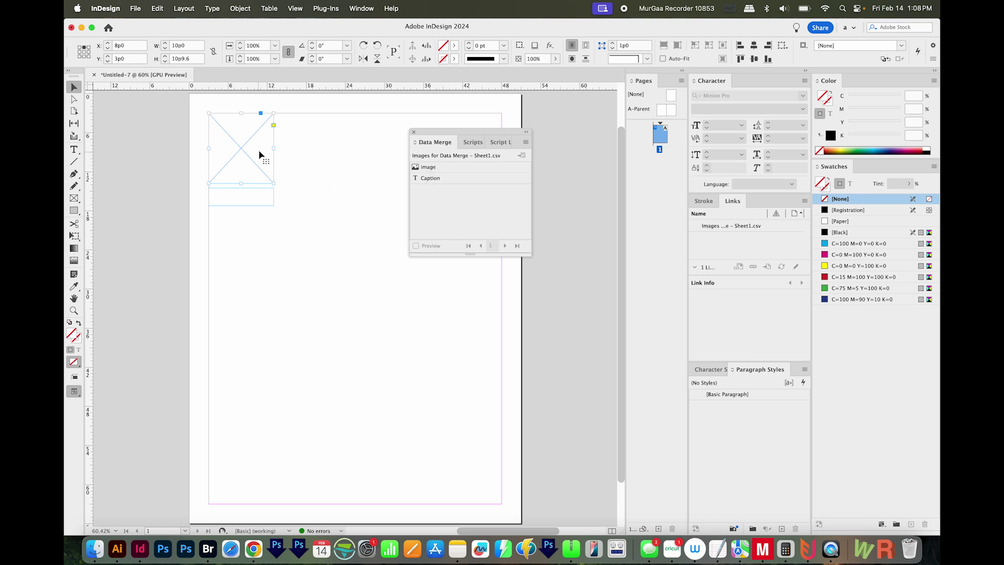
click(450, 168)
- Insert the Caption field into the caption text frame and select the <<Caption>> placeholder
click(251, 196)
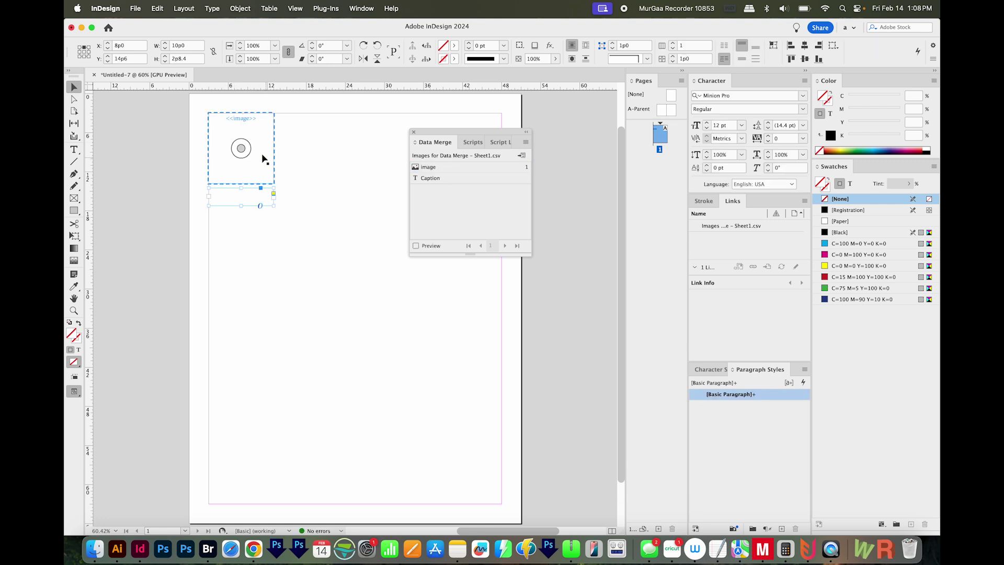
click(434, 179)
scroll(303, 162, up, 3)
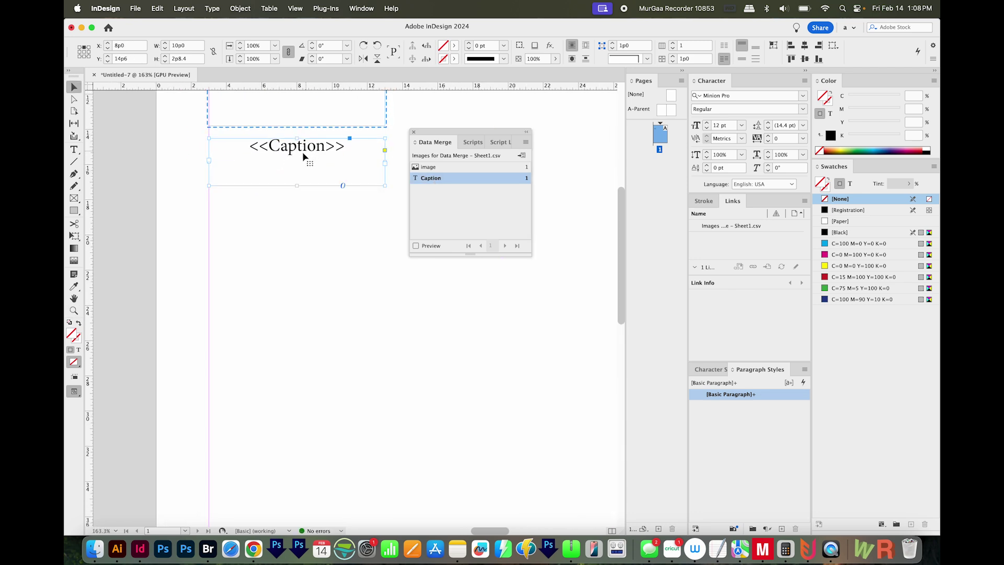
double_click(304, 157)
double_click(345, 157)
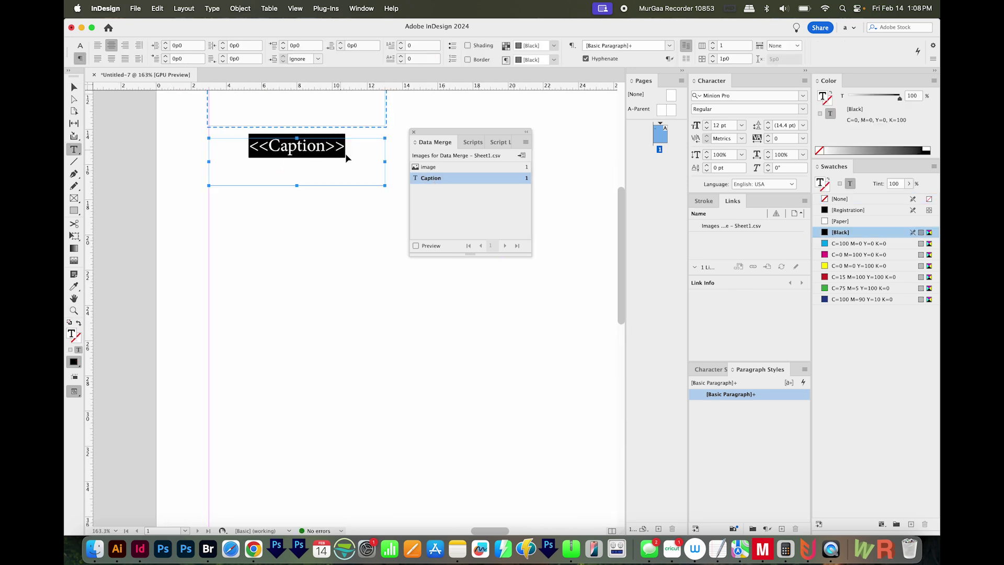
- Set the caption placeholder to Montserrat Regular at 10 pt
click(740, 97)
text(montser)
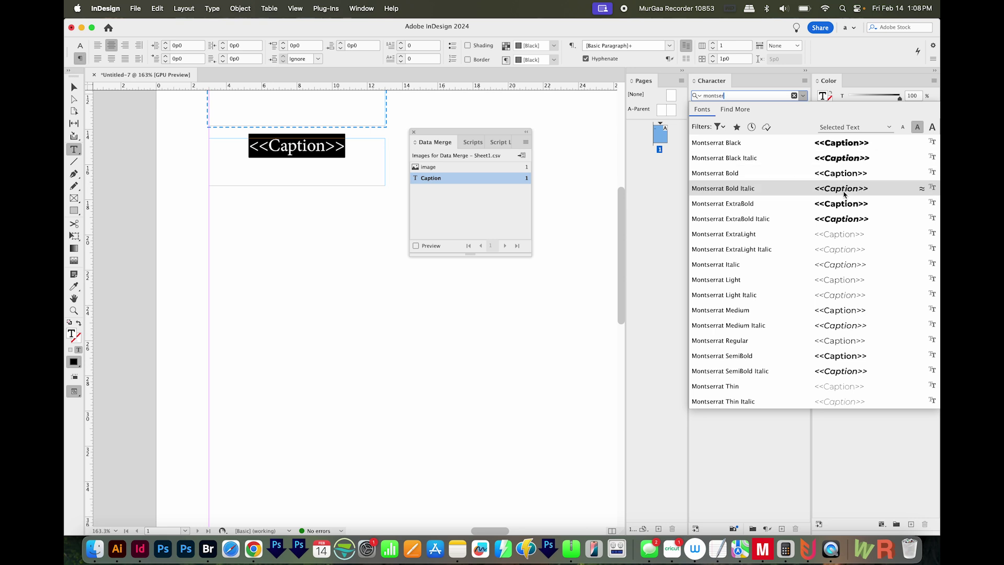
click(847, 178)
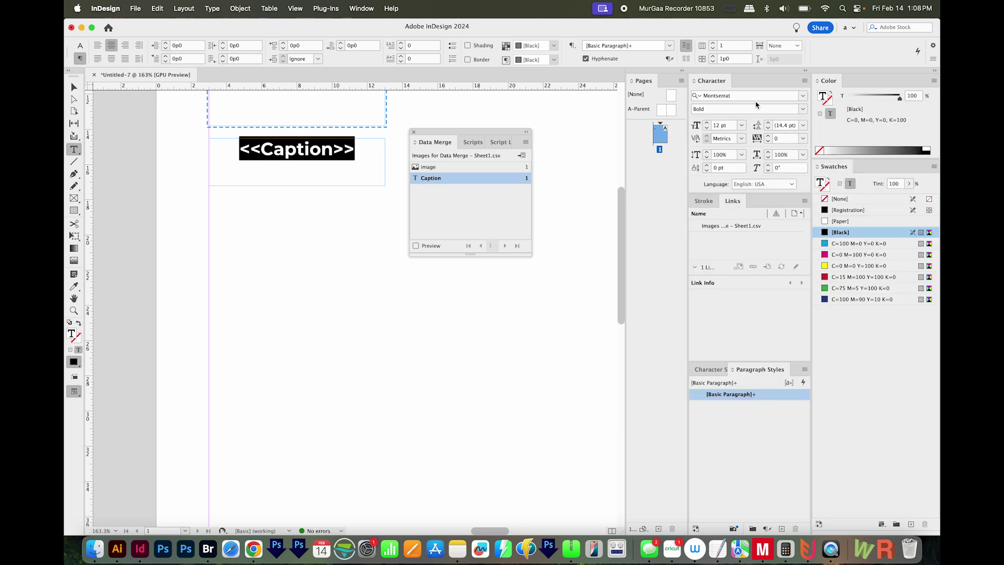
click(802, 109)
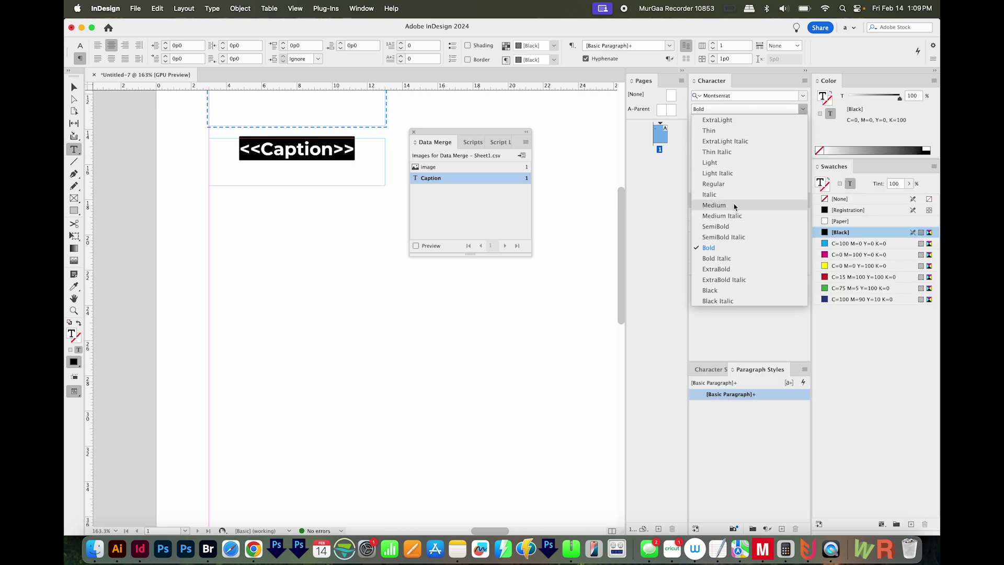
click(733, 184)
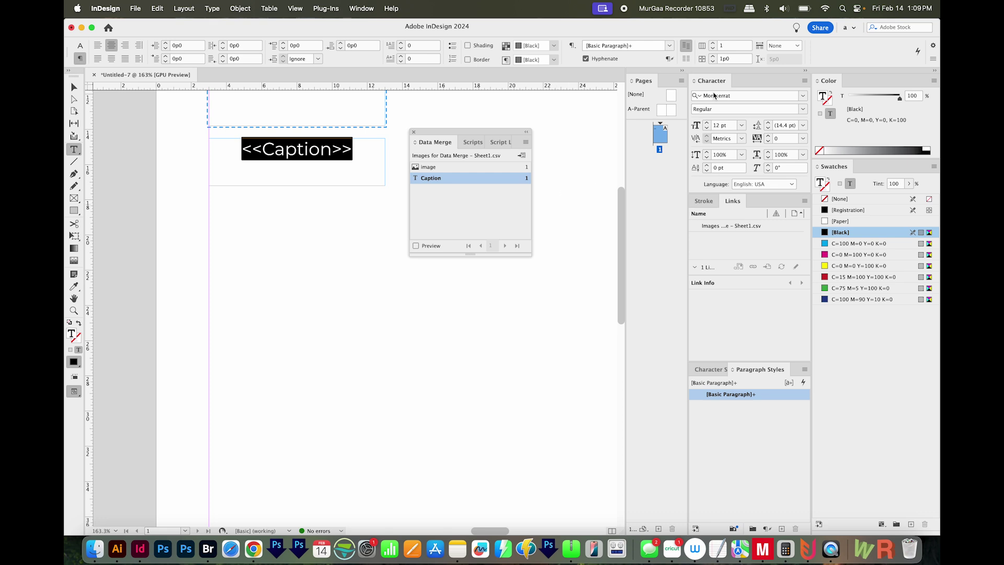
click(707, 129)
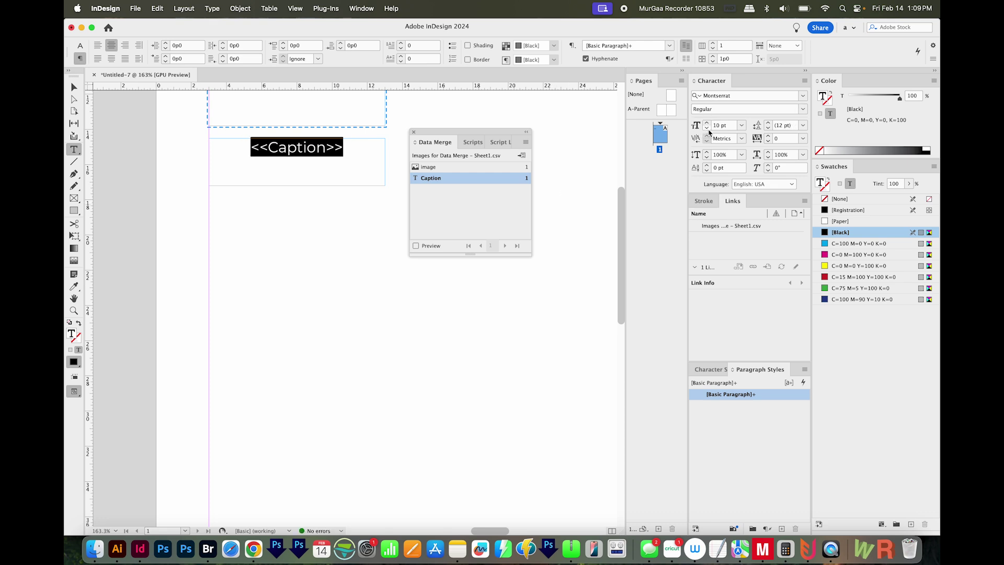
- Start the merged document with Multiple Records per page and the layout preview turned on
click(521, 156)
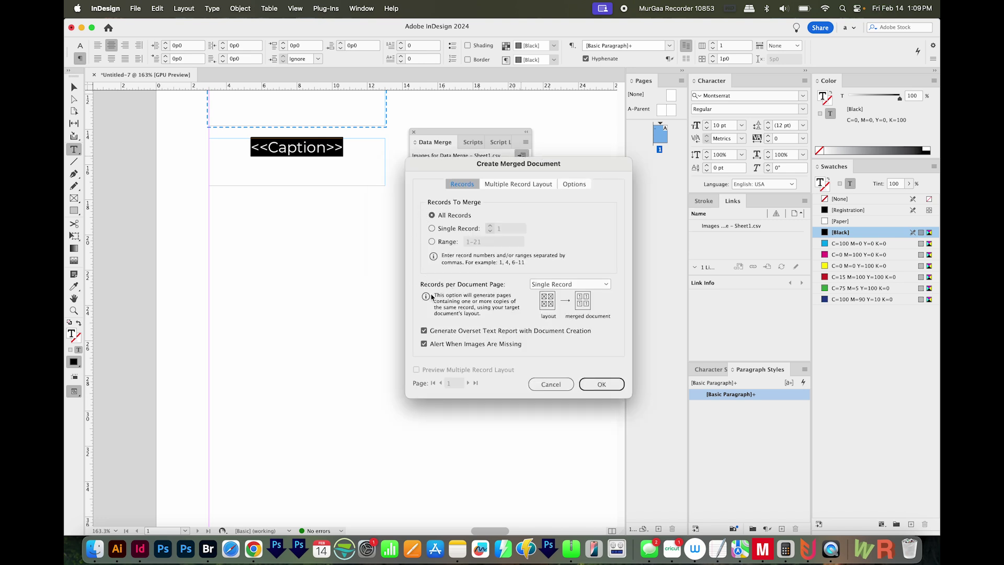
click(575, 287)
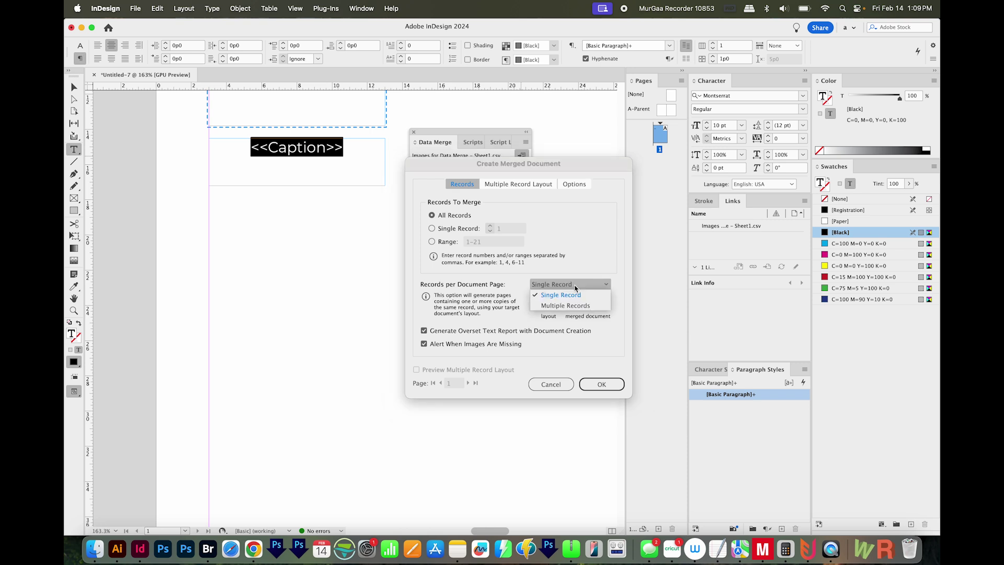
click(556, 305)
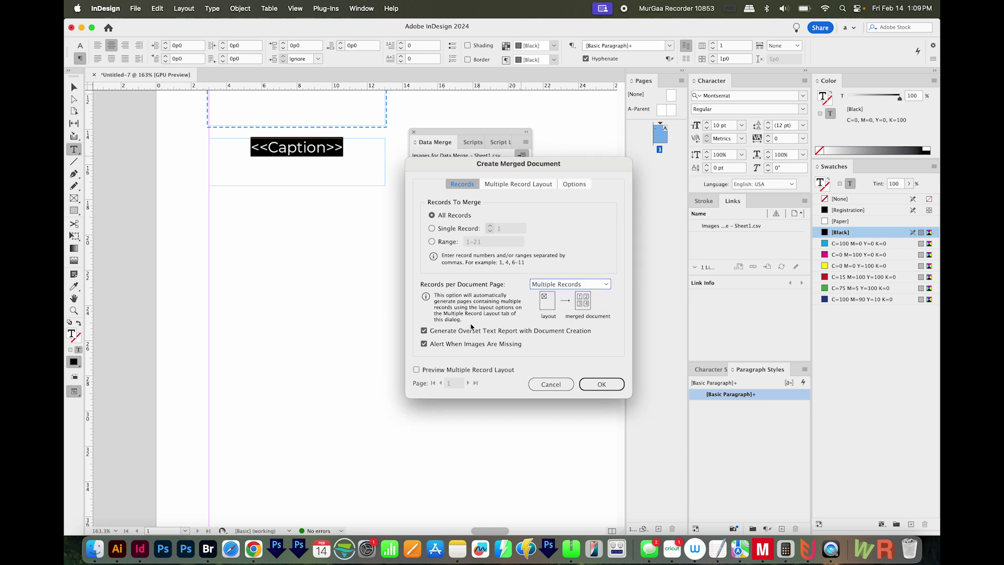
click(520, 185)
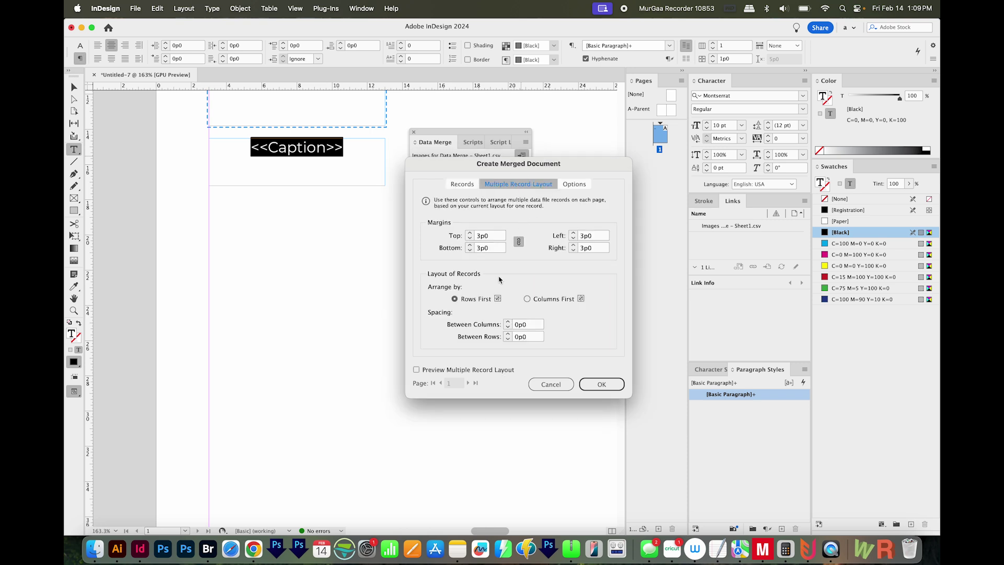
click(417, 369)
key(super+minus)
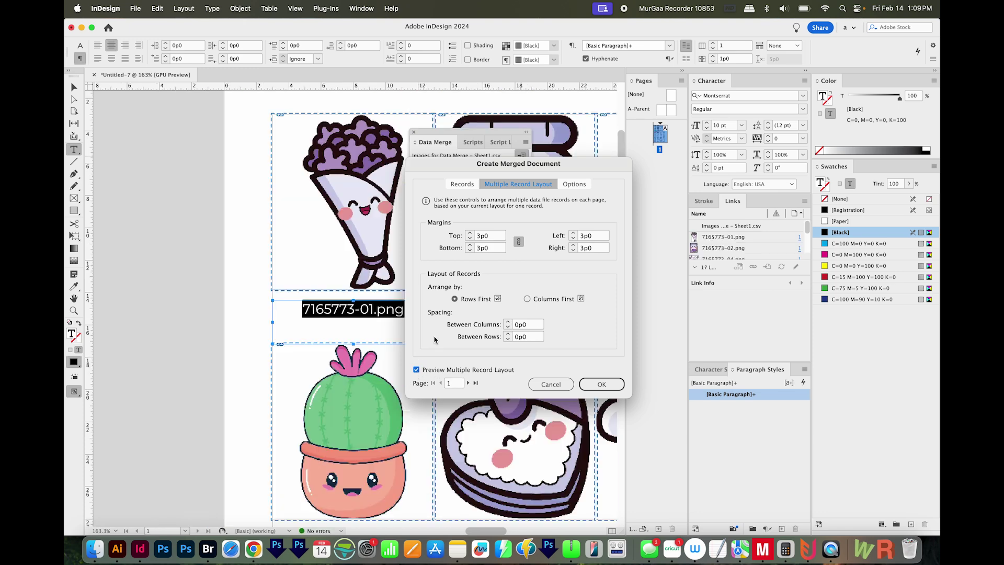
key(super+minus)
key(super+minus)
drag(595, 212, 751, 263)
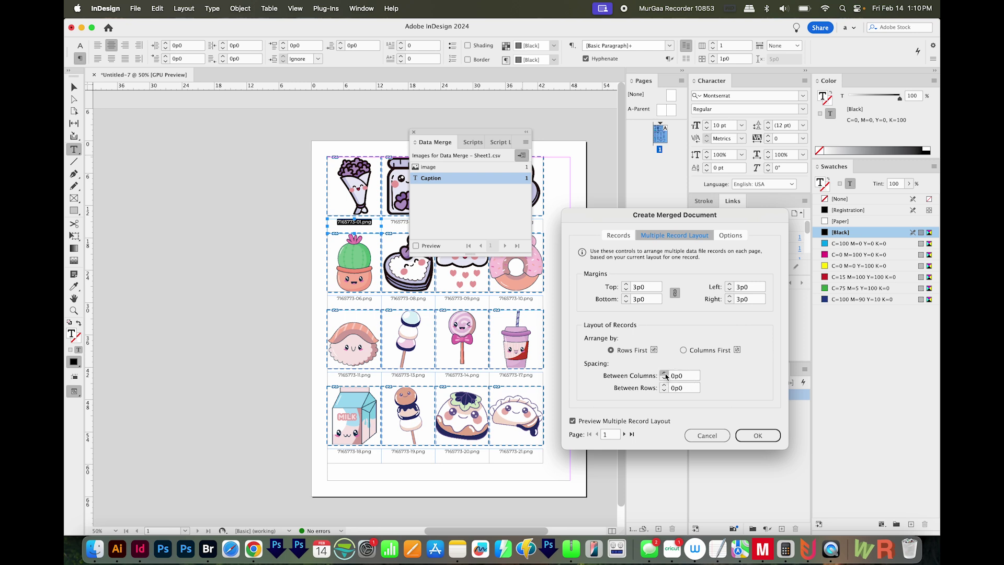
- Set 1p8 between columns and 1p0 between rows, then confirm the merge
click(664, 374)
click(665, 374)
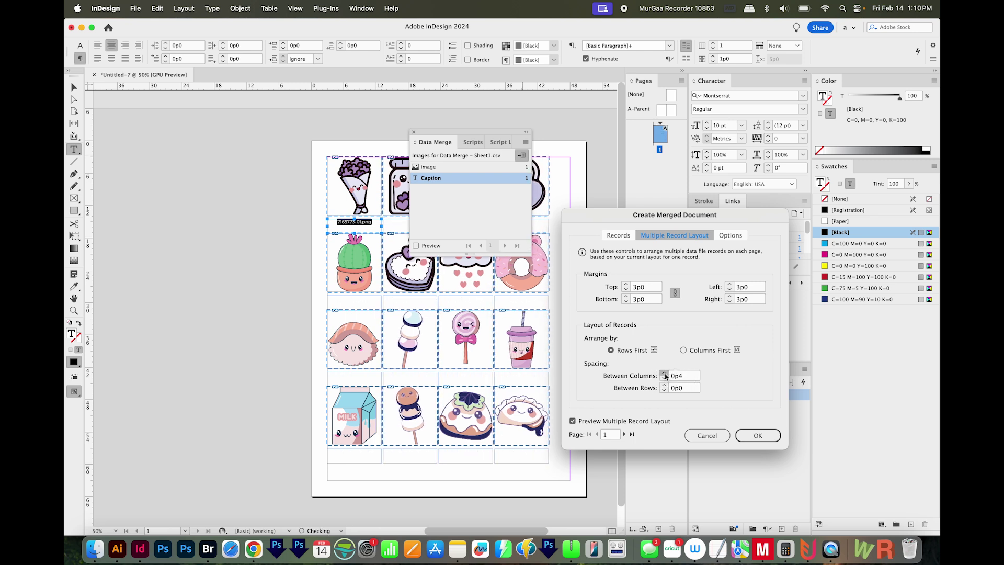
click(664, 374)
click(665, 374)
click(665, 375)
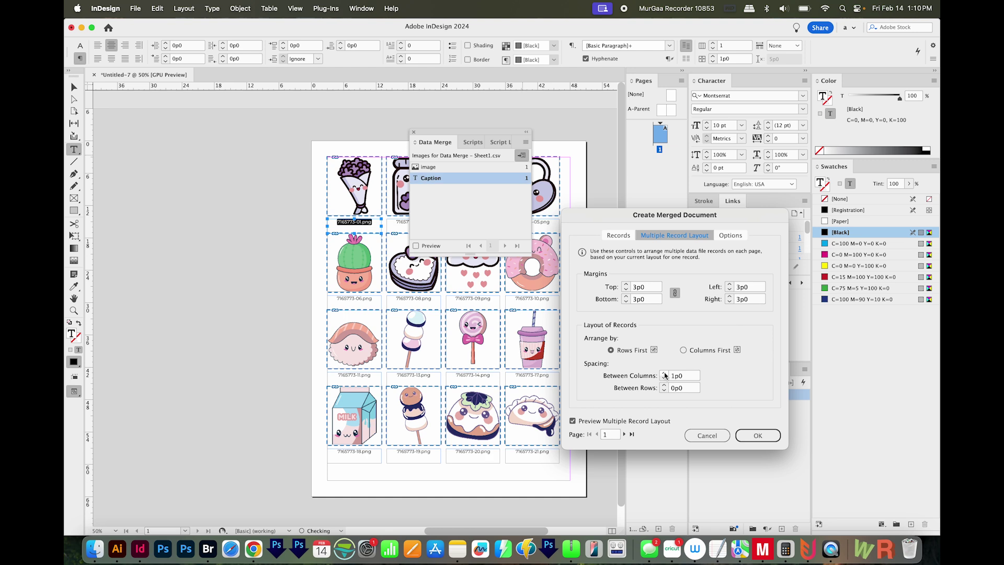
drag(665, 376, 702, 383)
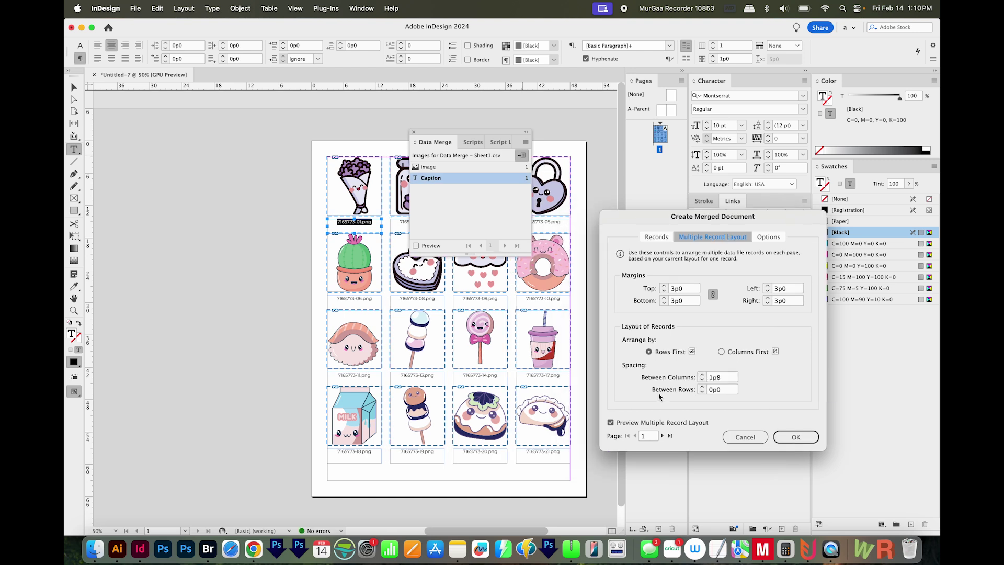
click(702, 388)
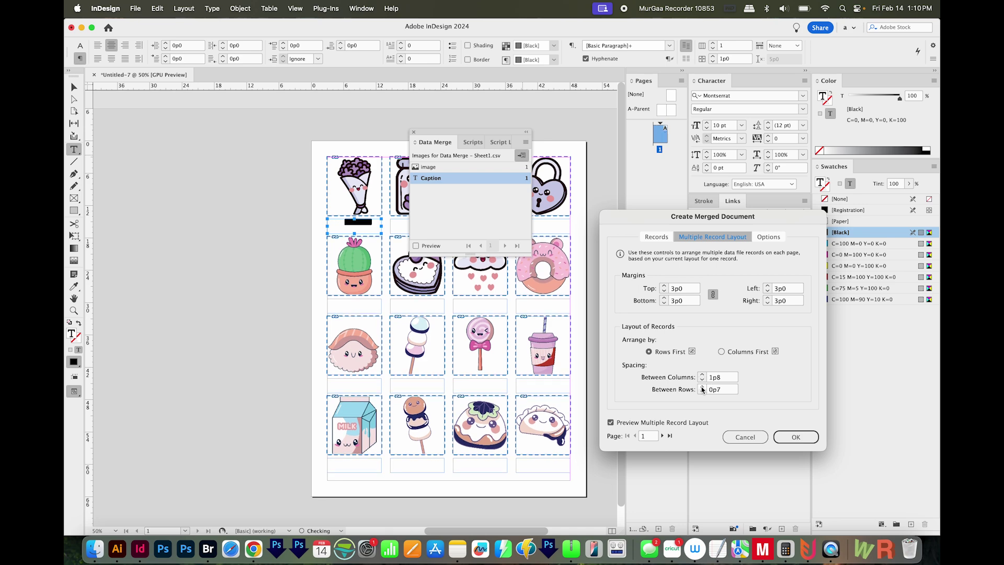
click(703, 389)
click(702, 389)
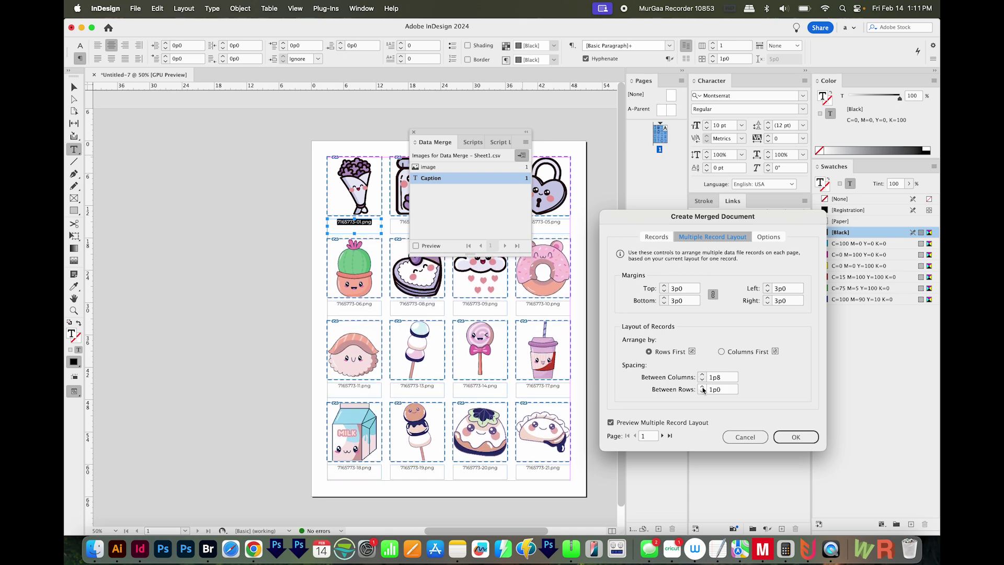
click(780, 440)
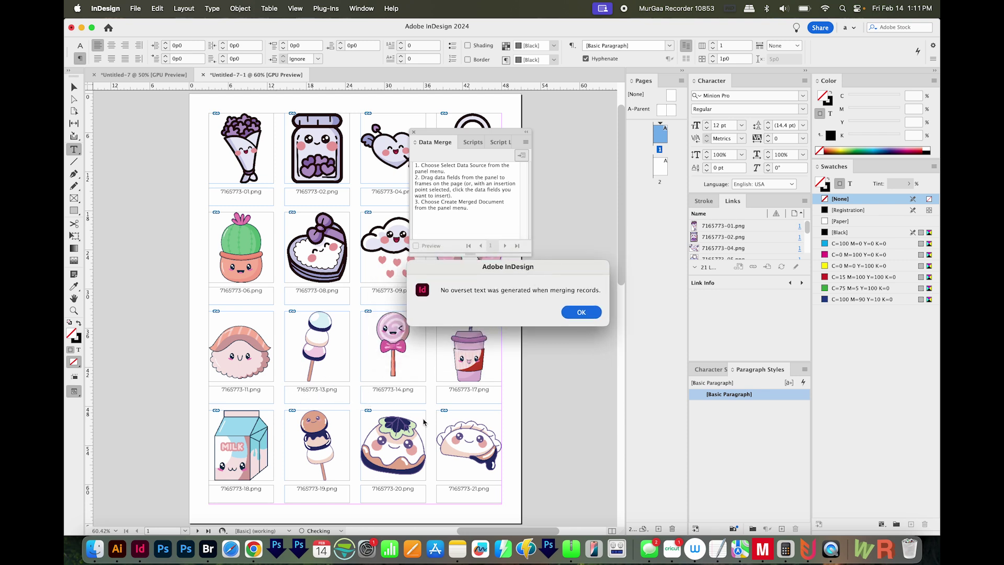
- Dismiss the overset-text notice, check both merged pages, and switch to Preview mode
click(584, 315)
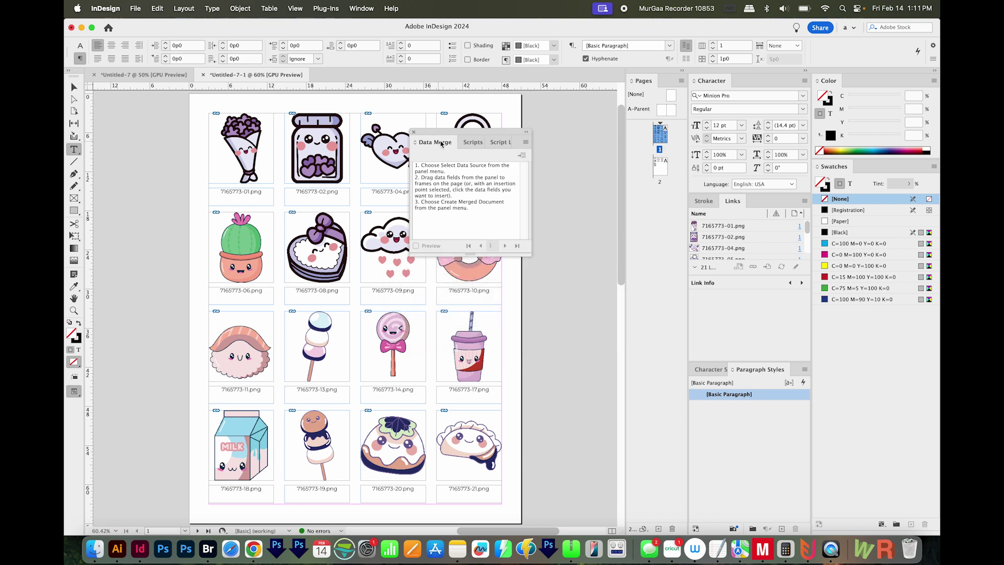
drag(444, 144, 515, 182)
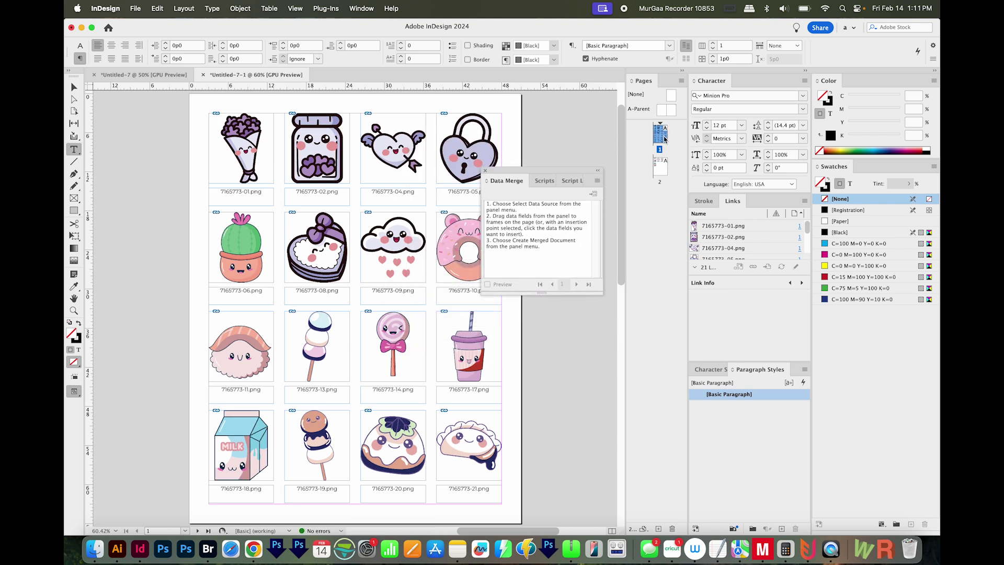
drag(537, 171, 576, 202)
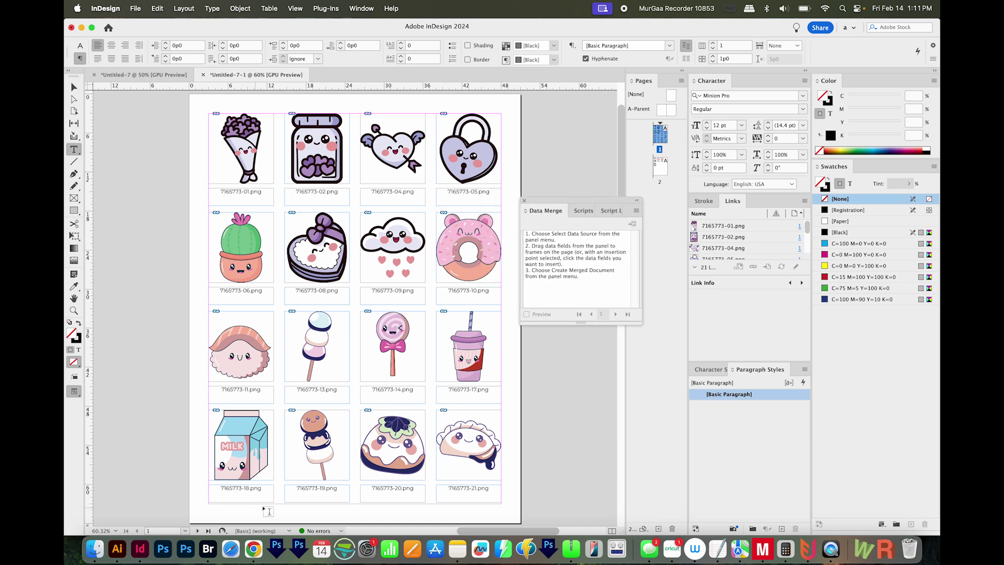
double_click(660, 167)
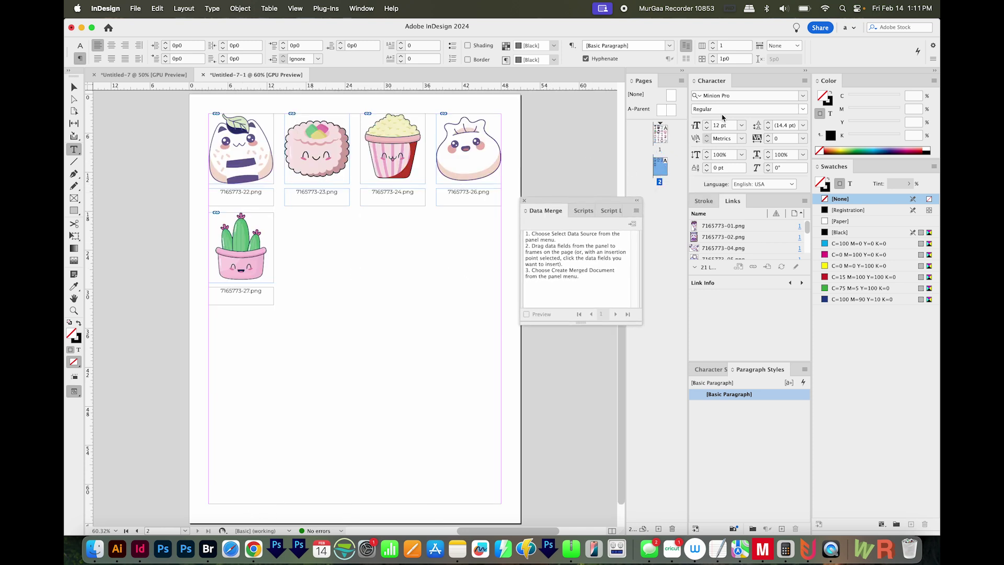
double_click(659, 137)
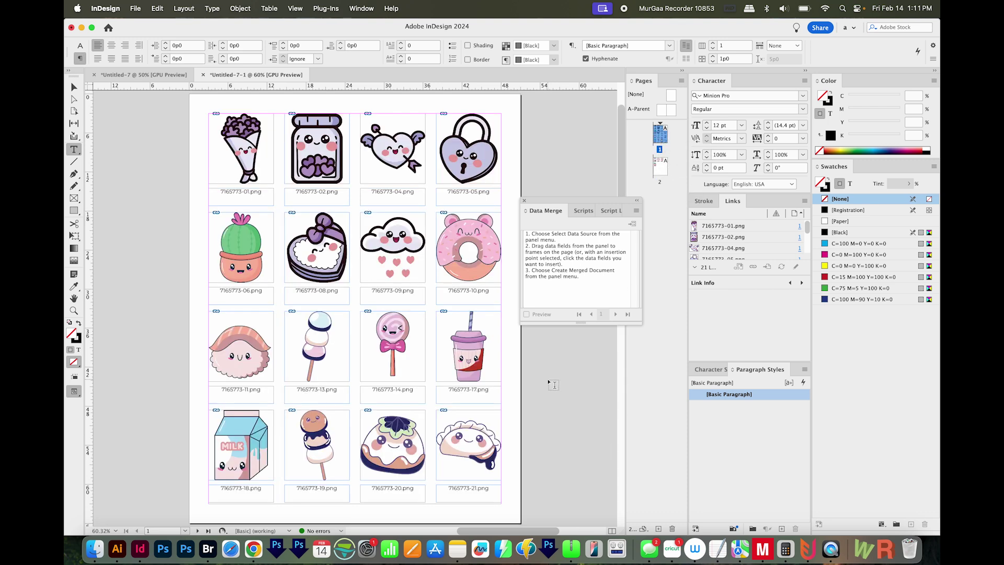
key(w)
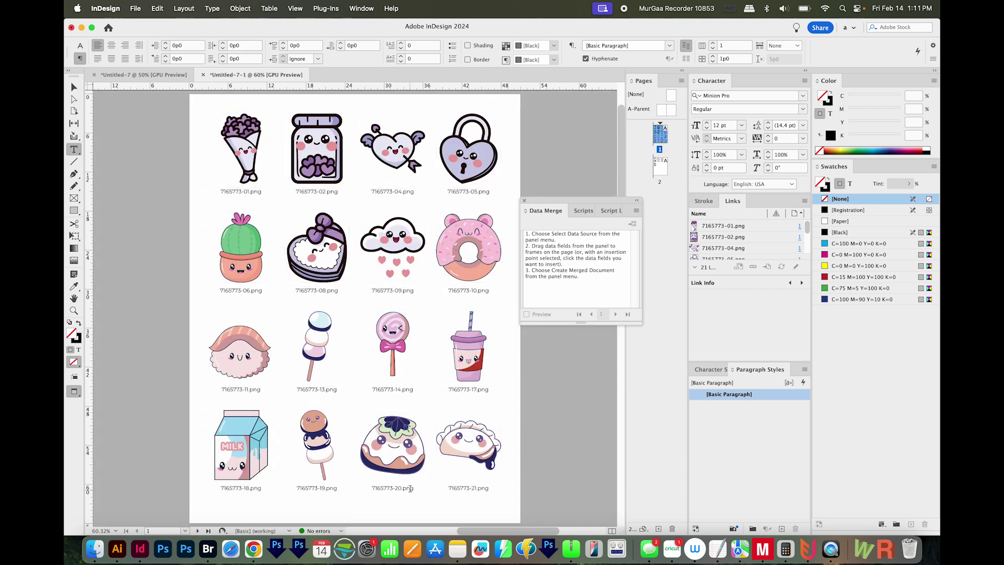
- Save the merged document as Auto Images.indd
key(super+s)
text(Images)
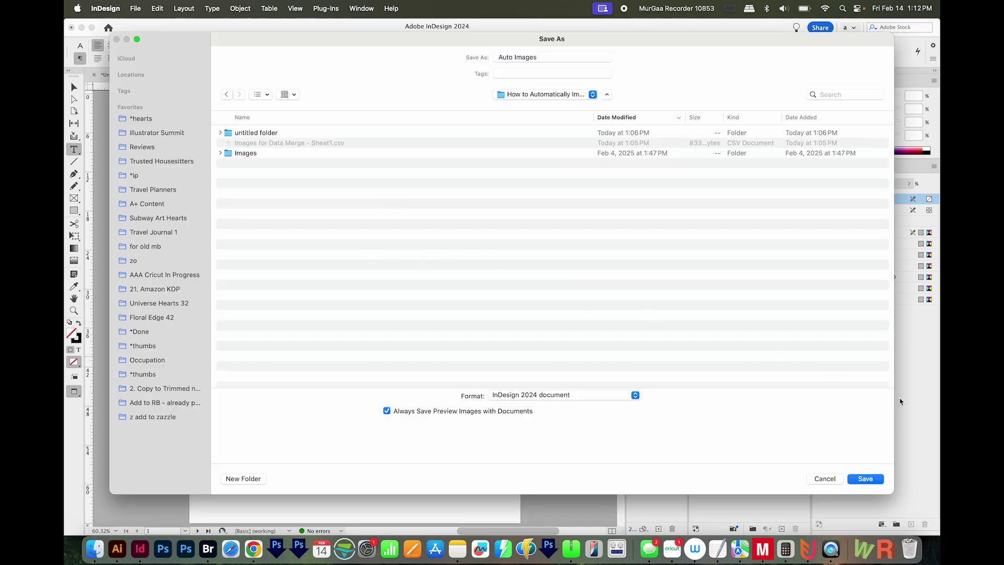
click(864, 479)
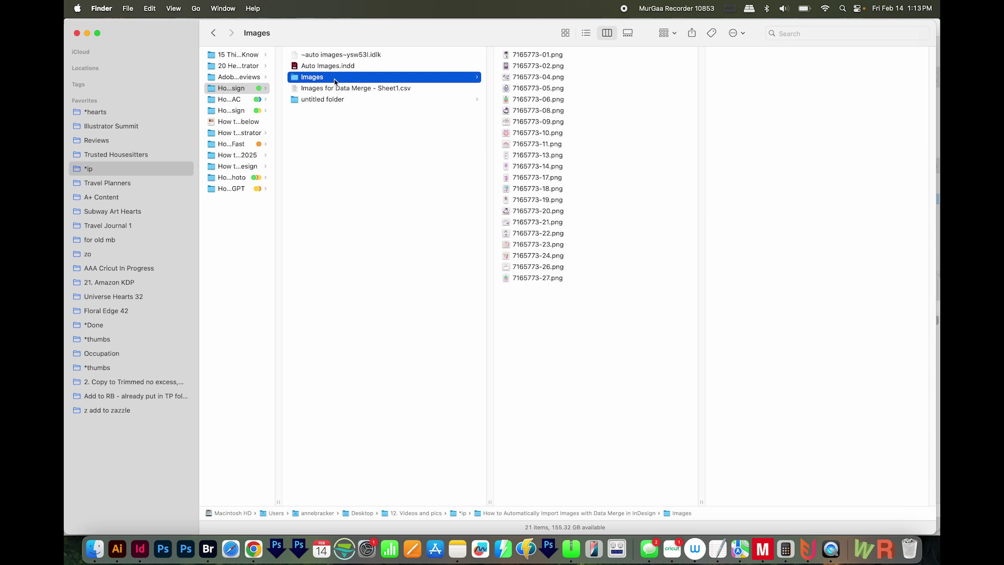
- Select 'Images for Data Merge - Sheet1.csv' in Finder to show its details
click(404, 90)
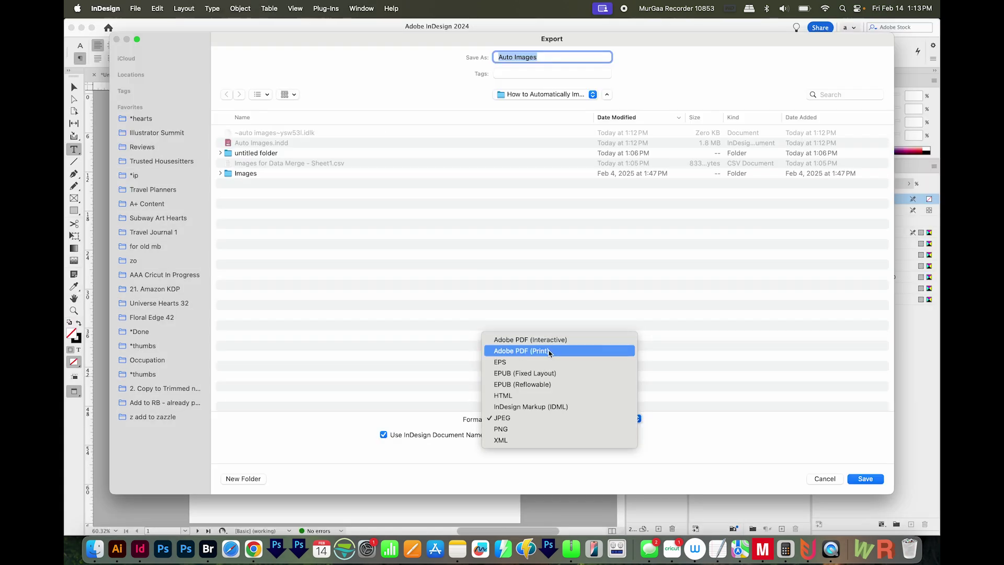
- Export the document as Auto Images.pdf using the Adobe PDF (Print) format
click(544, 357)
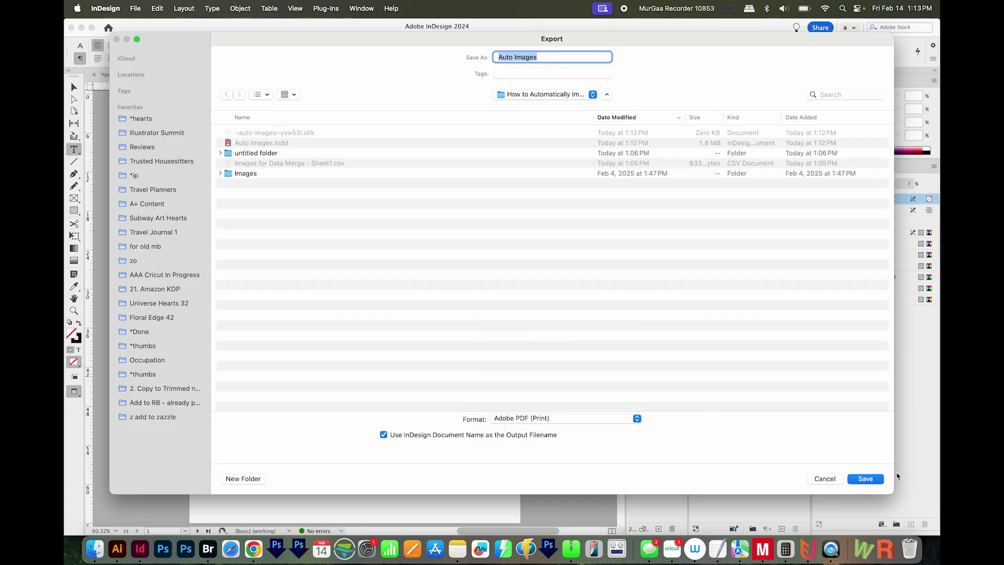
click(871, 480)
click(547, 410)
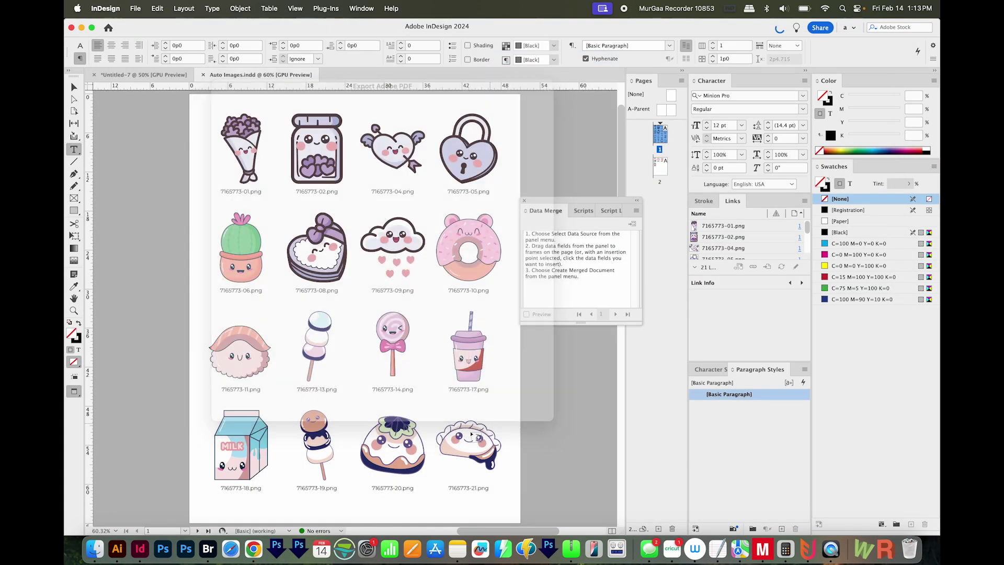
click(94, 549)
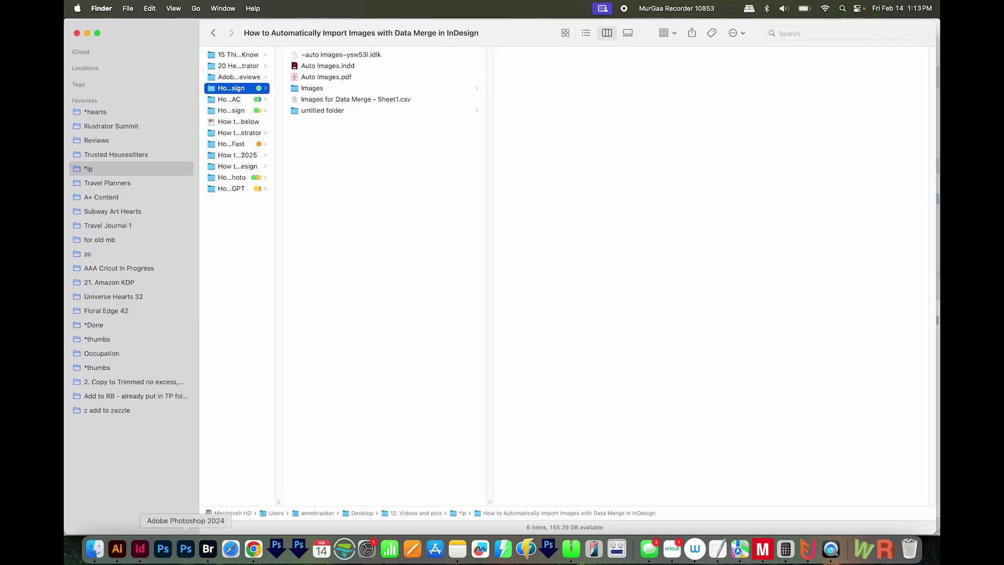
click(387, 78)
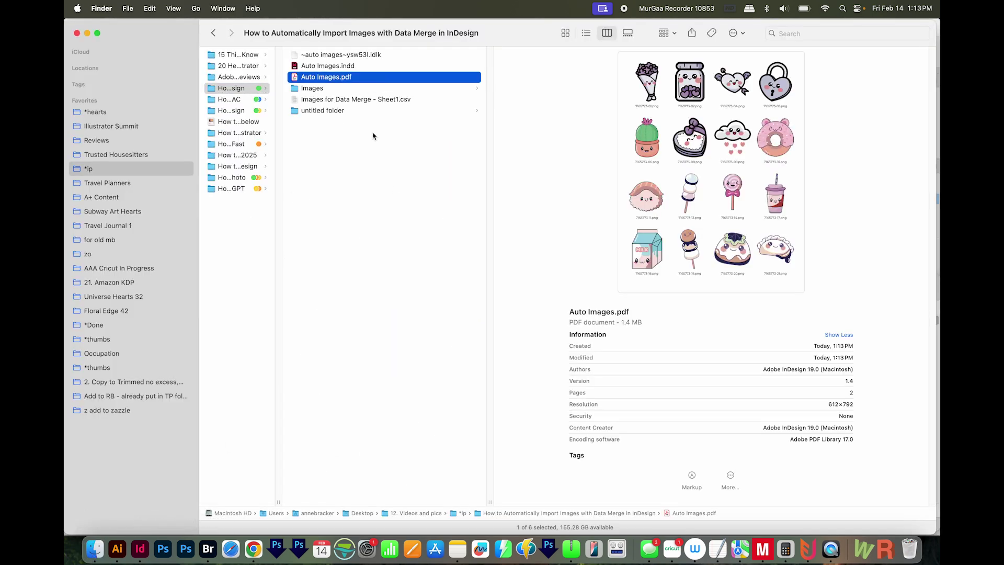
key(space)
click(648, 142)
click(655, 110)
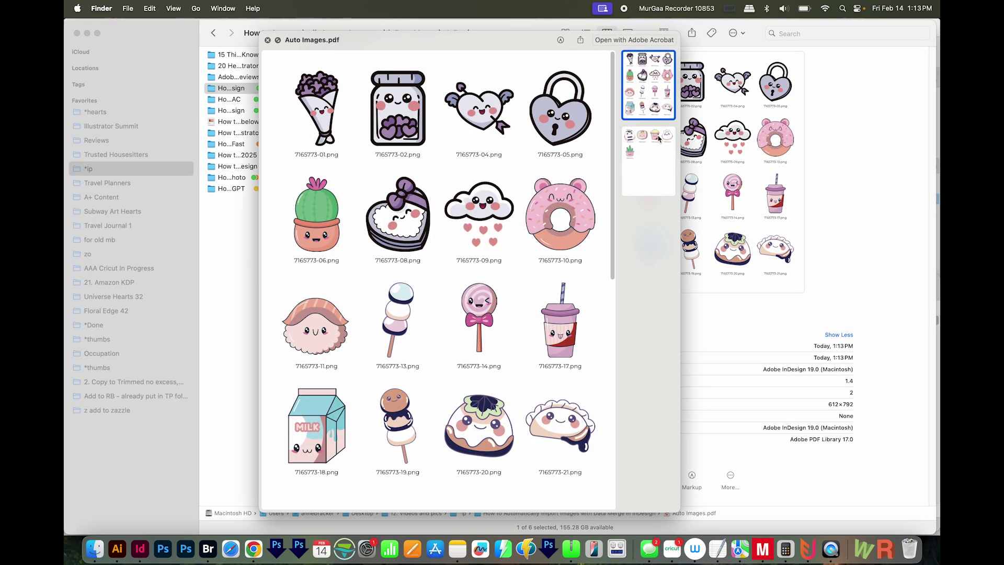
click(655, 145)
key(space)
click(355, 242)
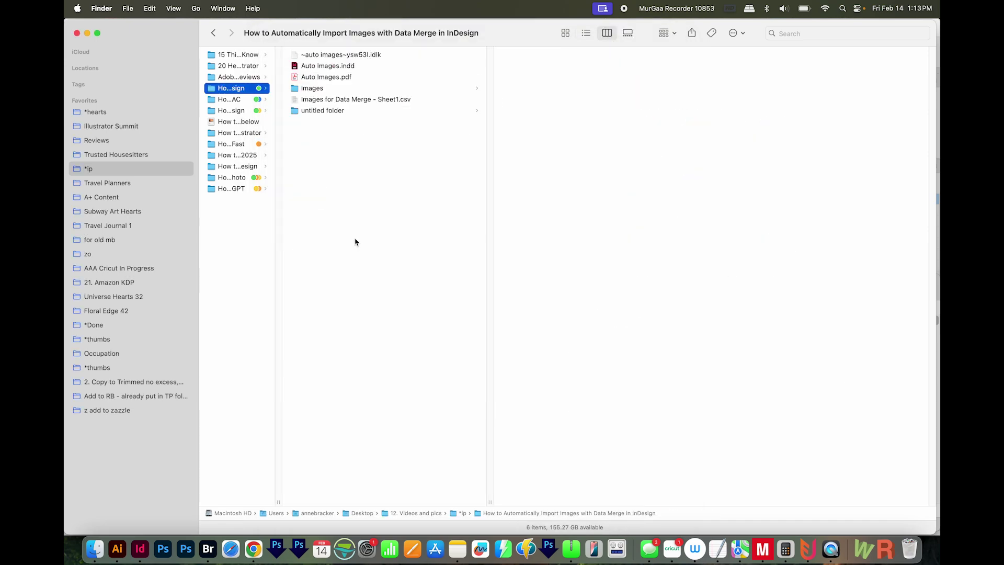